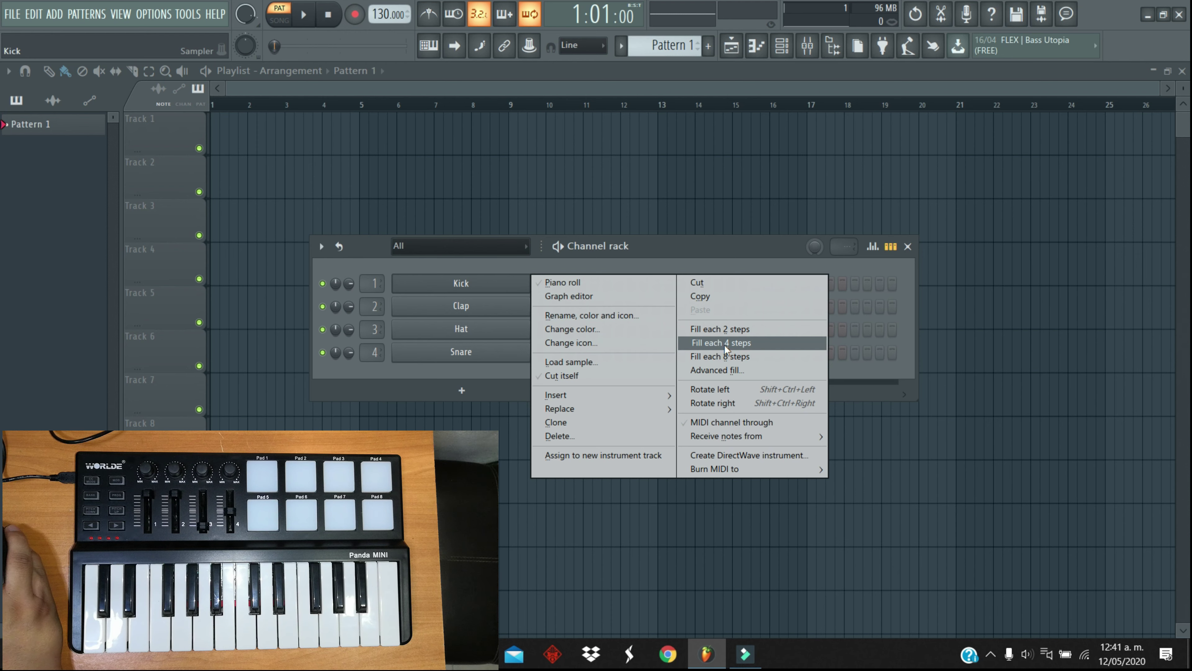
- Set the pattern length to 48 steps and fill the Kick channel every 4 steps
left_click_drag(846, 245, 839, 214)
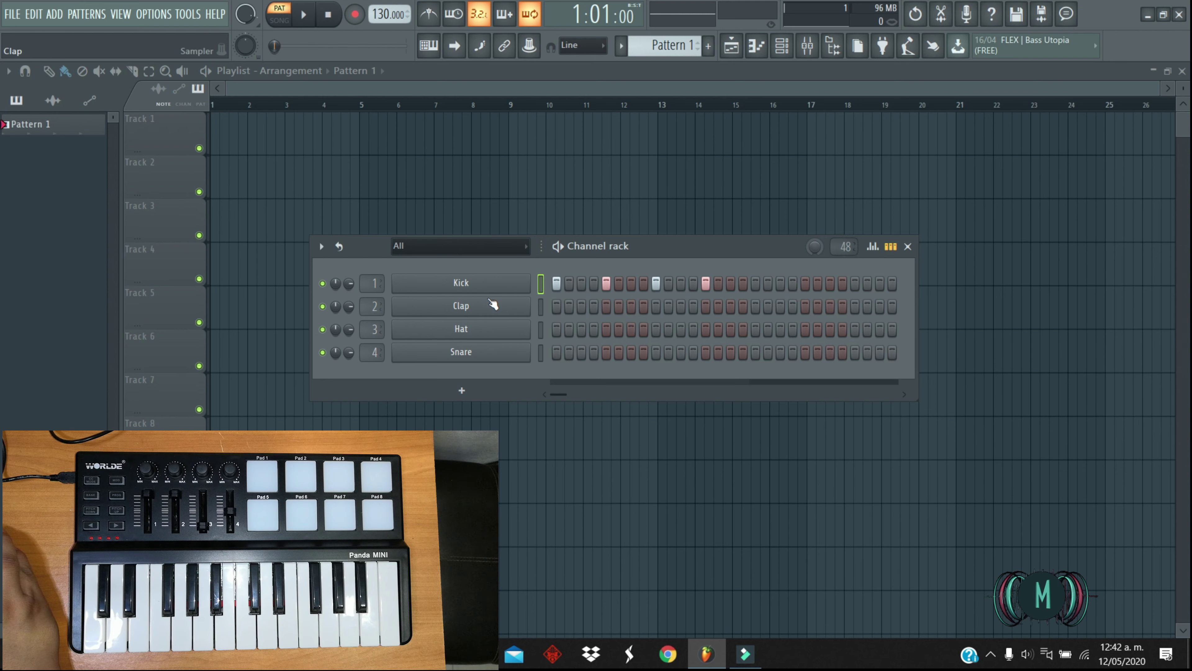
right_click(509, 283)
left_click(728, 347)
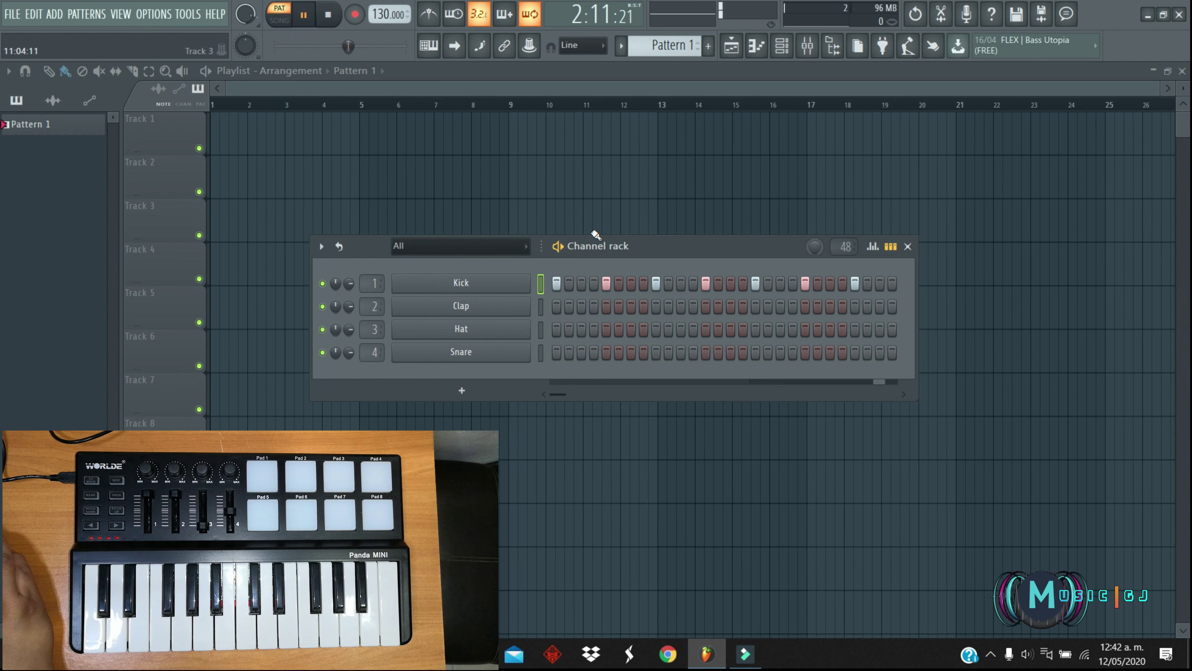
- Link the Kick channel's volume to a control on the MIDI controller
right_click(349, 284)
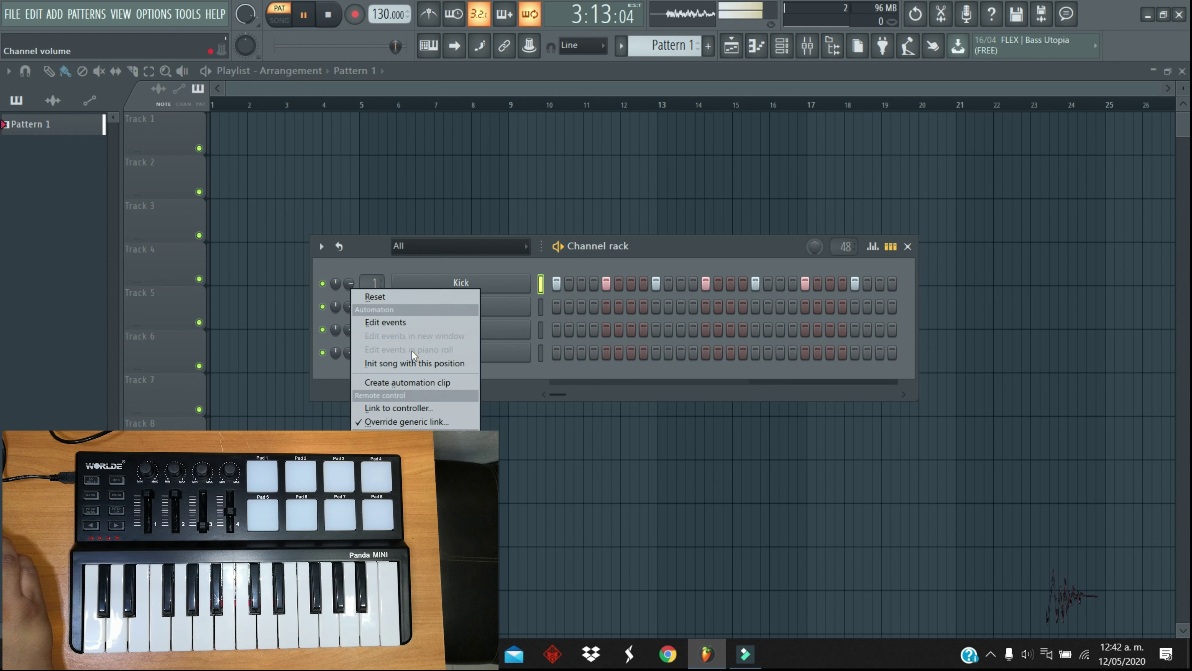
left_click(430, 404)
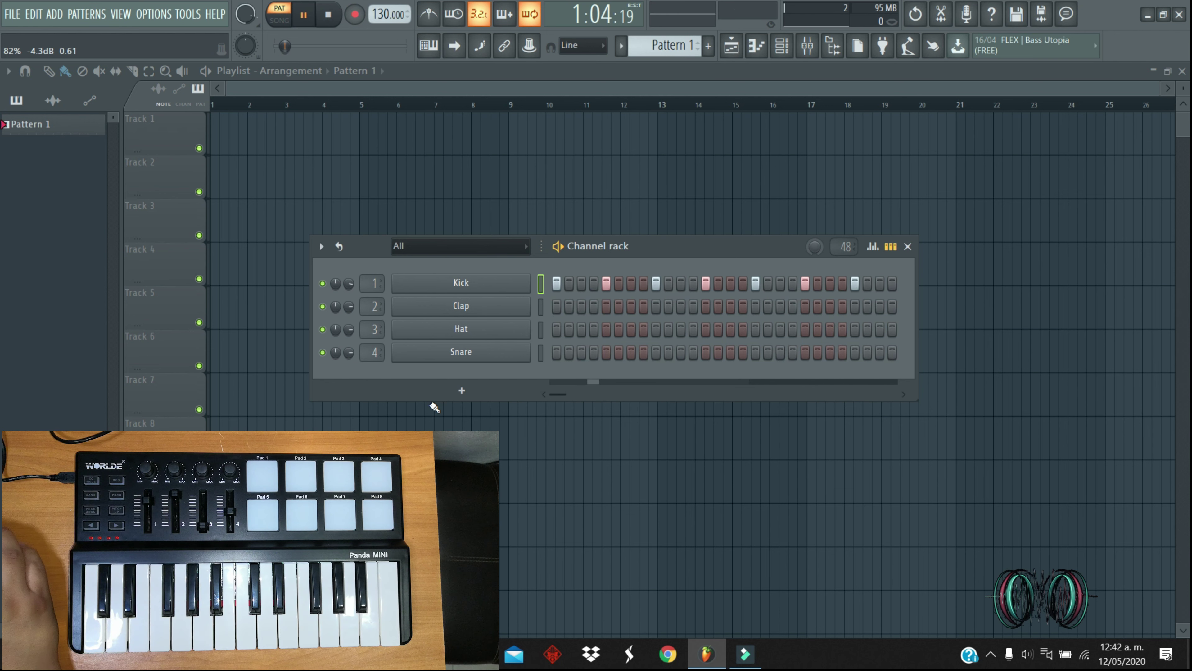
- Fill the Hat channel every 4 steps and shift the fill by two steps with Advanced fill
right_click(486, 332)
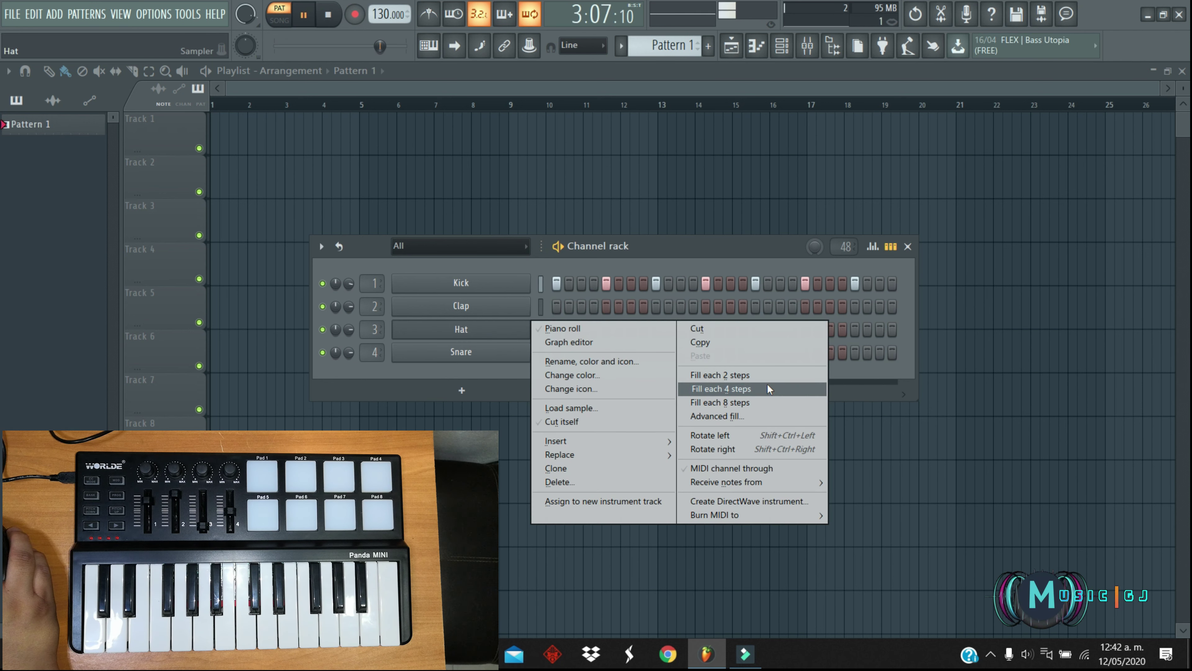
left_click(768, 385)
right_click(475, 333)
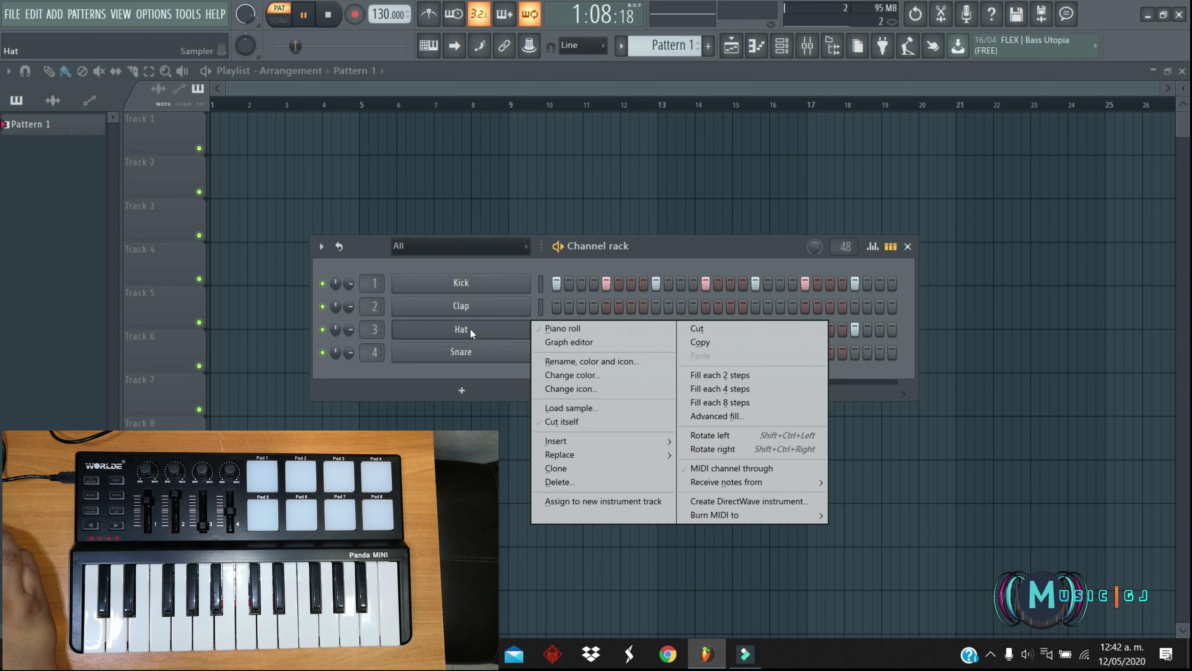
left_click(726, 416)
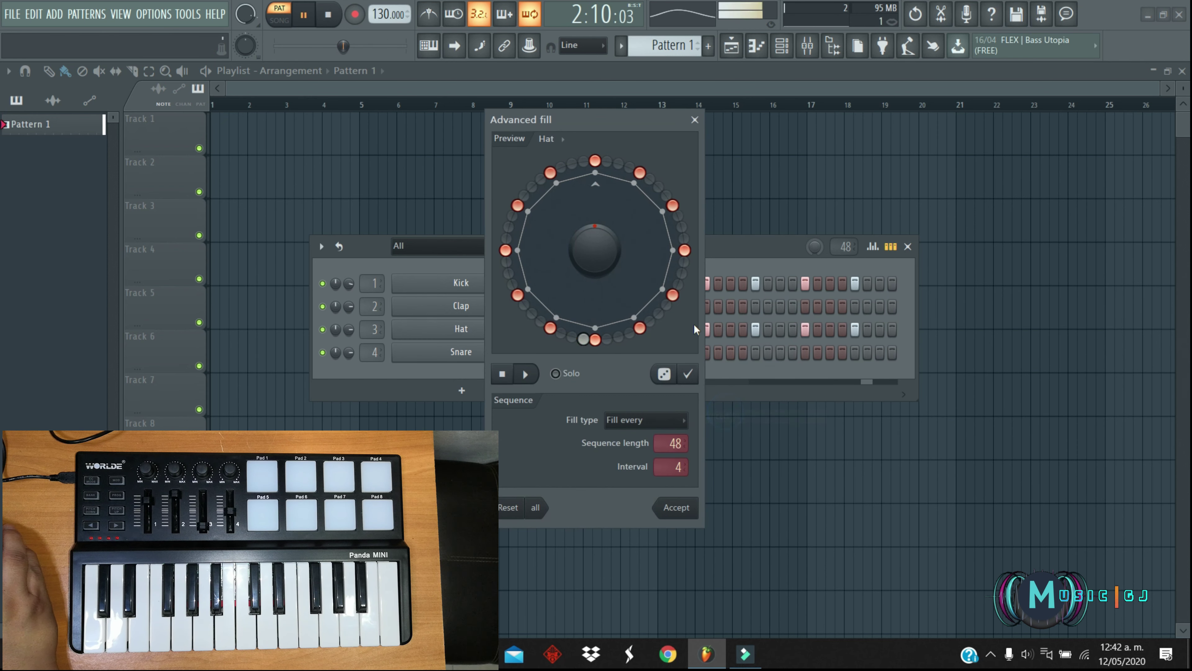
mouse_move(601, 225)
left_mouse_down()
mouse_move(602, 207)
mouse_move(604, 230)
left_mouse_up()
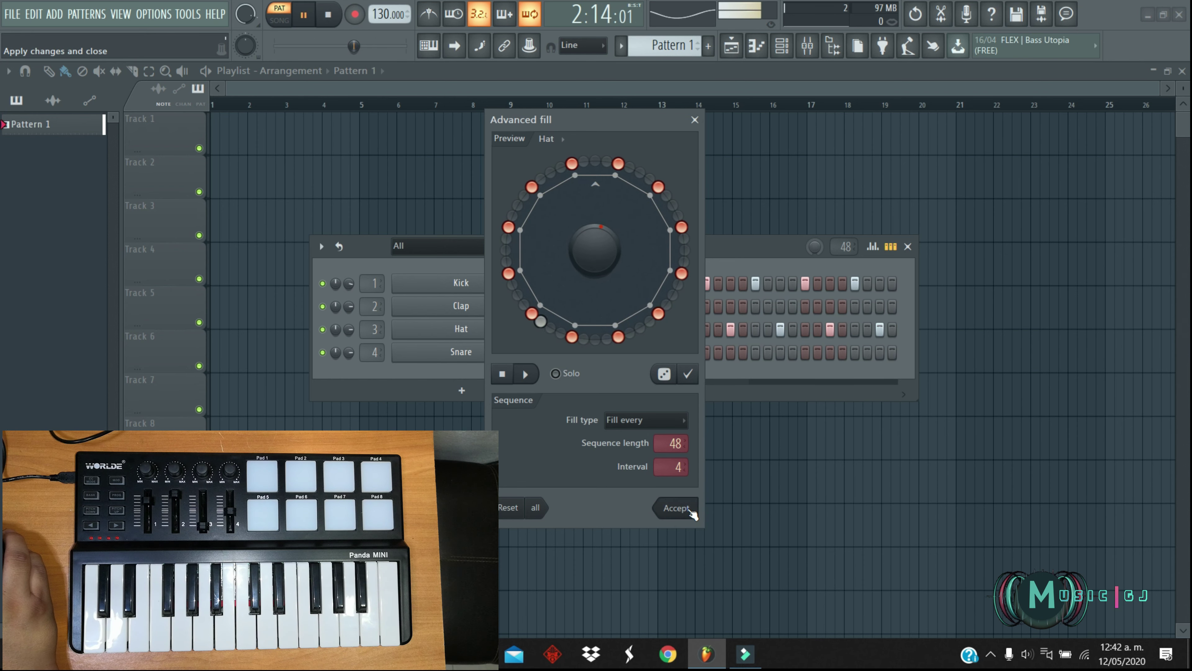
left_click(677, 508)
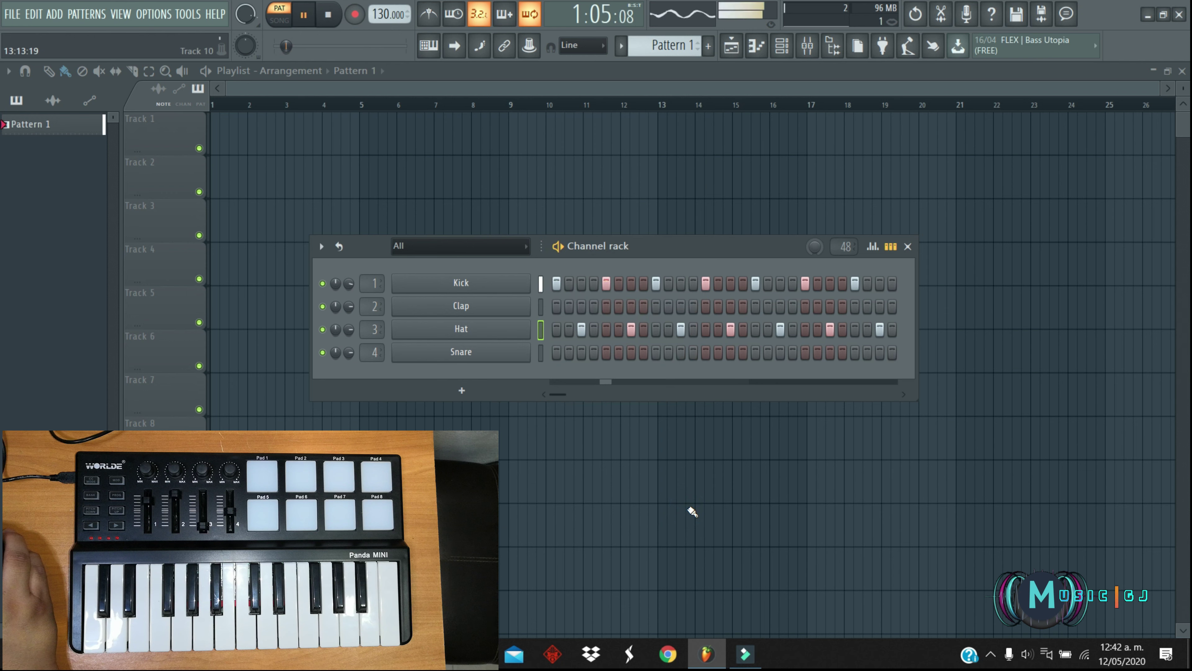
- Link the Hat channel's volume to a control on the MIDI controller
right_click(345, 331)
left_click(403, 439)
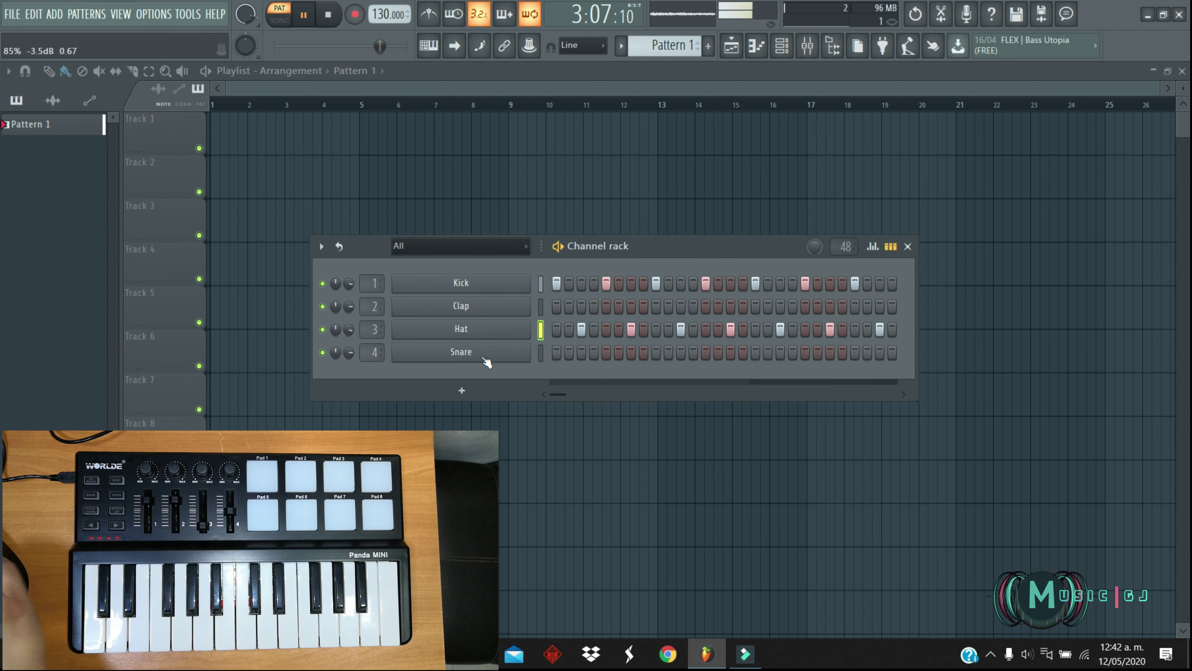
- Add a reFX Nexus instrument channel to the channel rack from the full plugin list
left_click(477, 394)
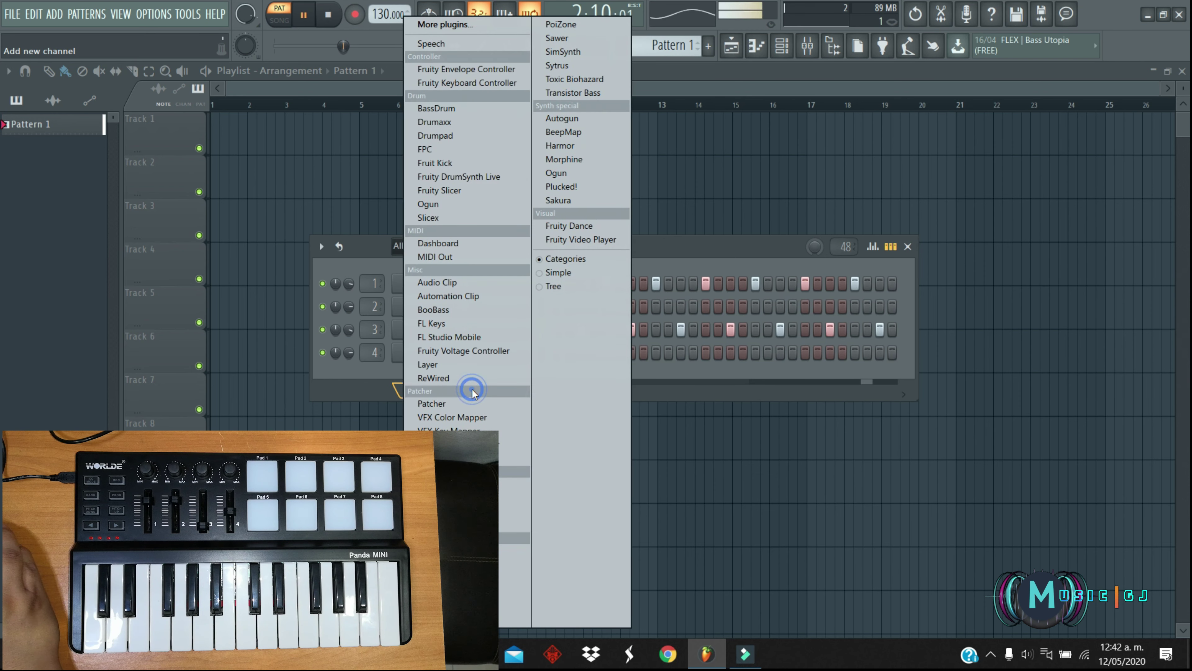
left_click(498, 24)
scroll(591, 305, "down", 4)
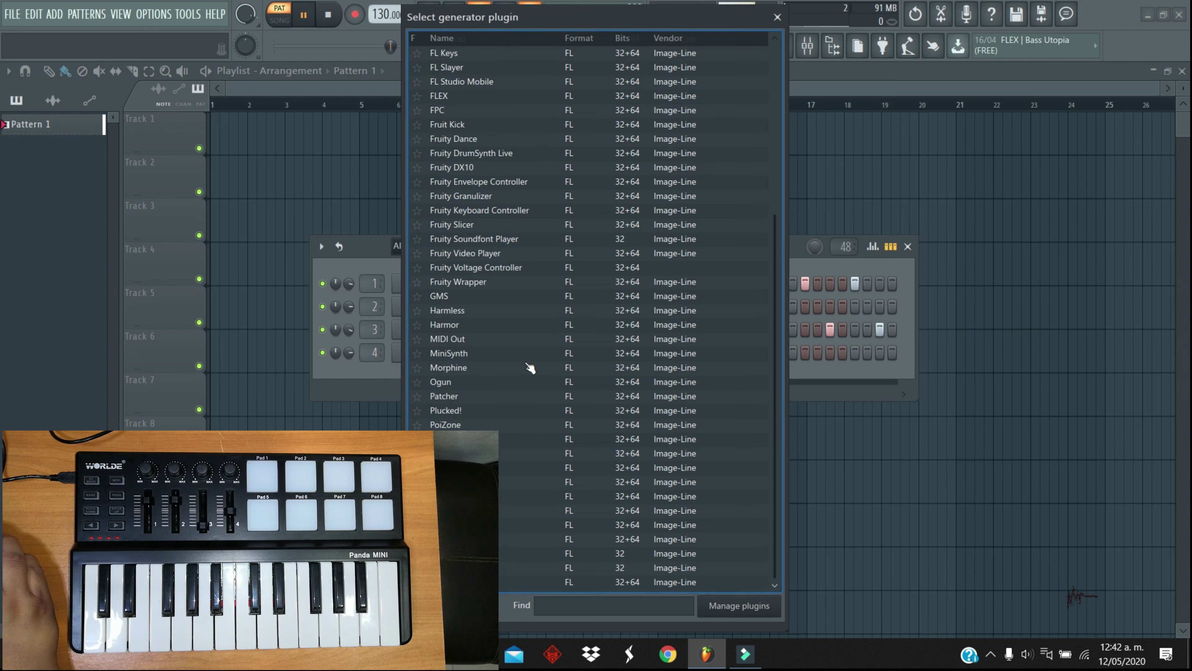
left_click(547, 583)
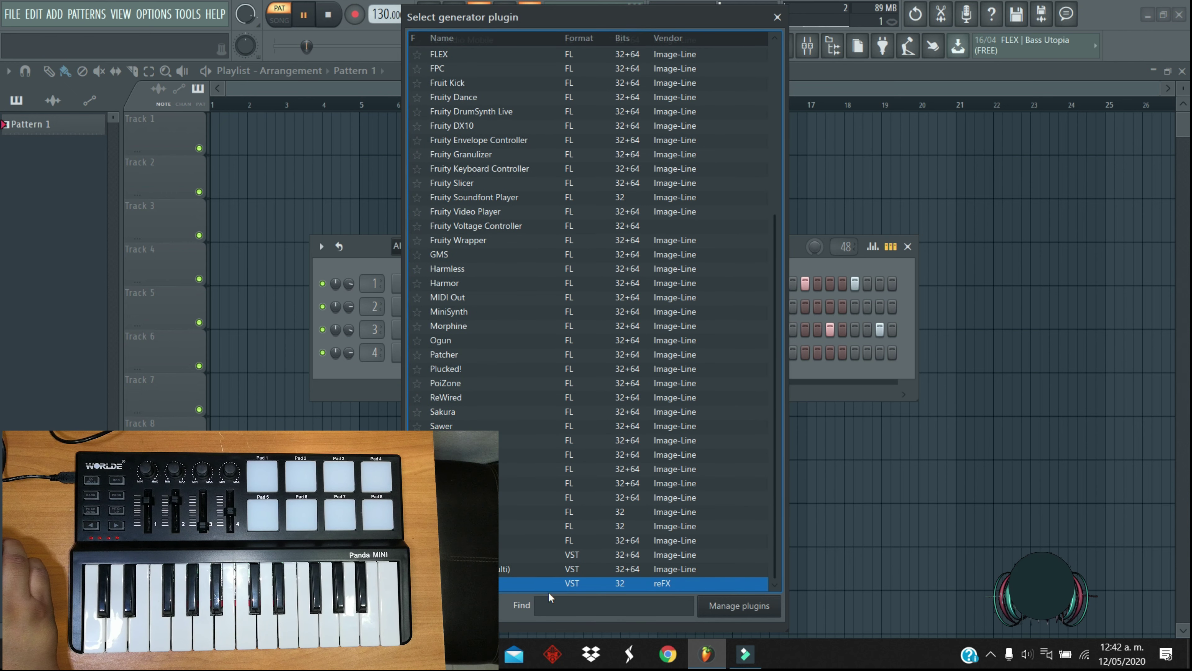
double_click(548, 583)
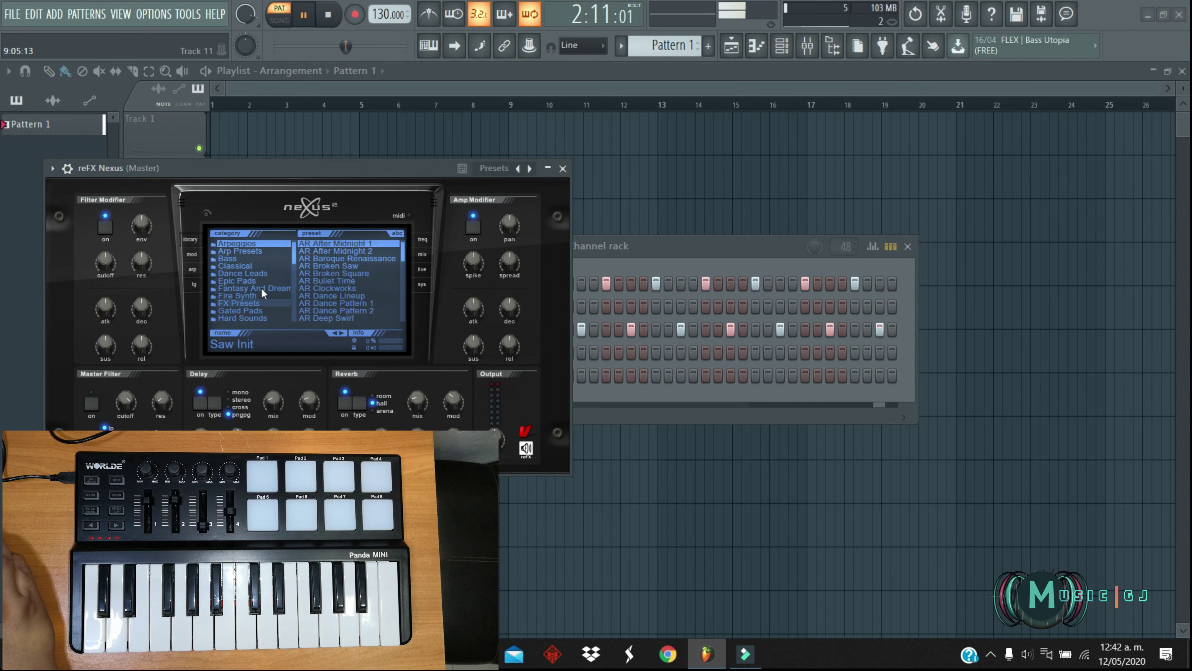
- Load the Trap Saw 1 preset from the XP Ultimate Nexus category and close the Nexus window
left_click_drag(295, 252, 292, 326)
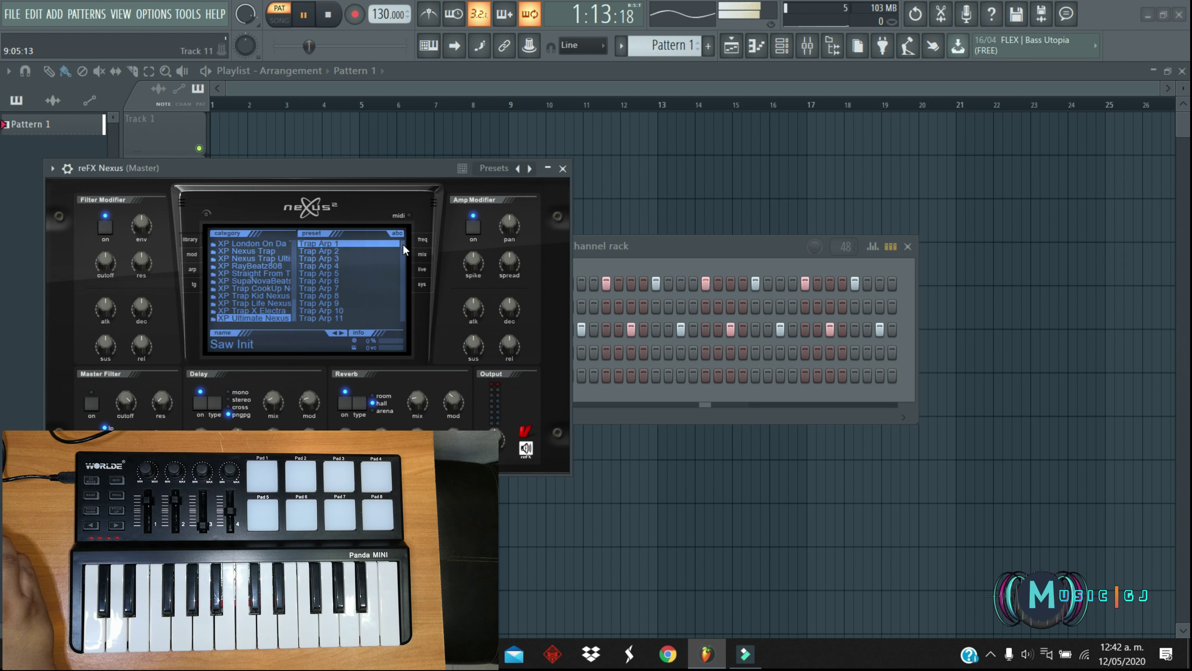
mouse_move(402, 321)
left_mouse_down()
mouse_move(401, 240)
mouse_move(396, 303)
left_mouse_up()
left_click(346, 251)
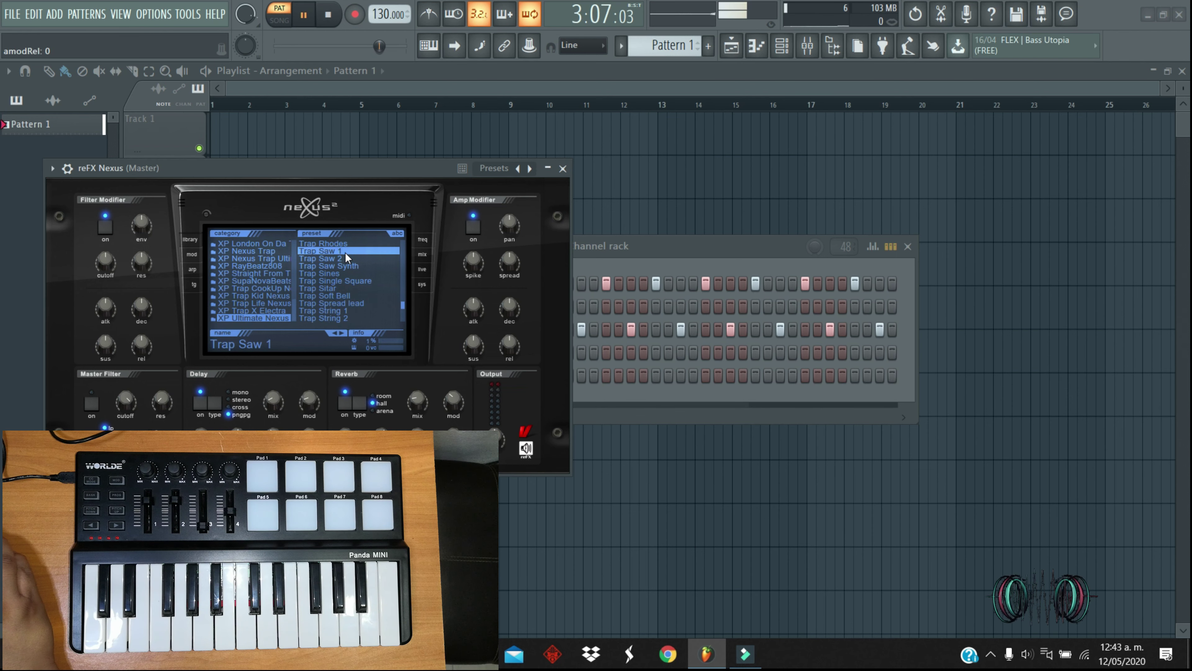
left_click(563, 168)
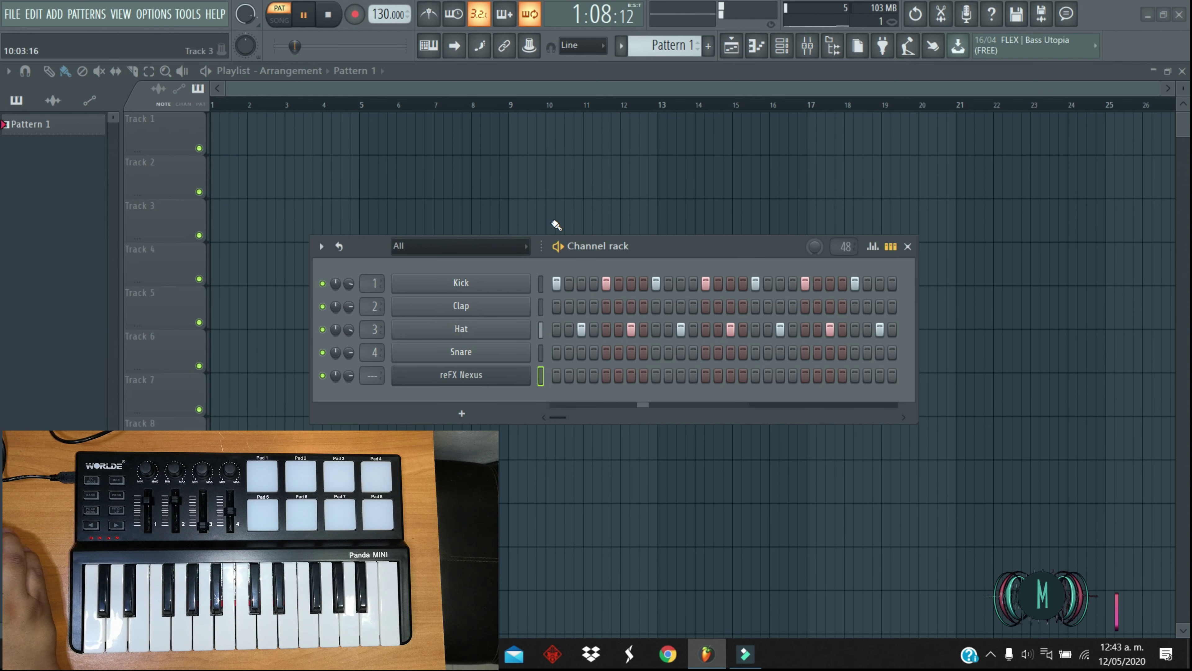
- Record a three-bar melody of short notes between F6 and G7 into the reFX Nexus piano roll with the metronome on
right_click(468, 375)
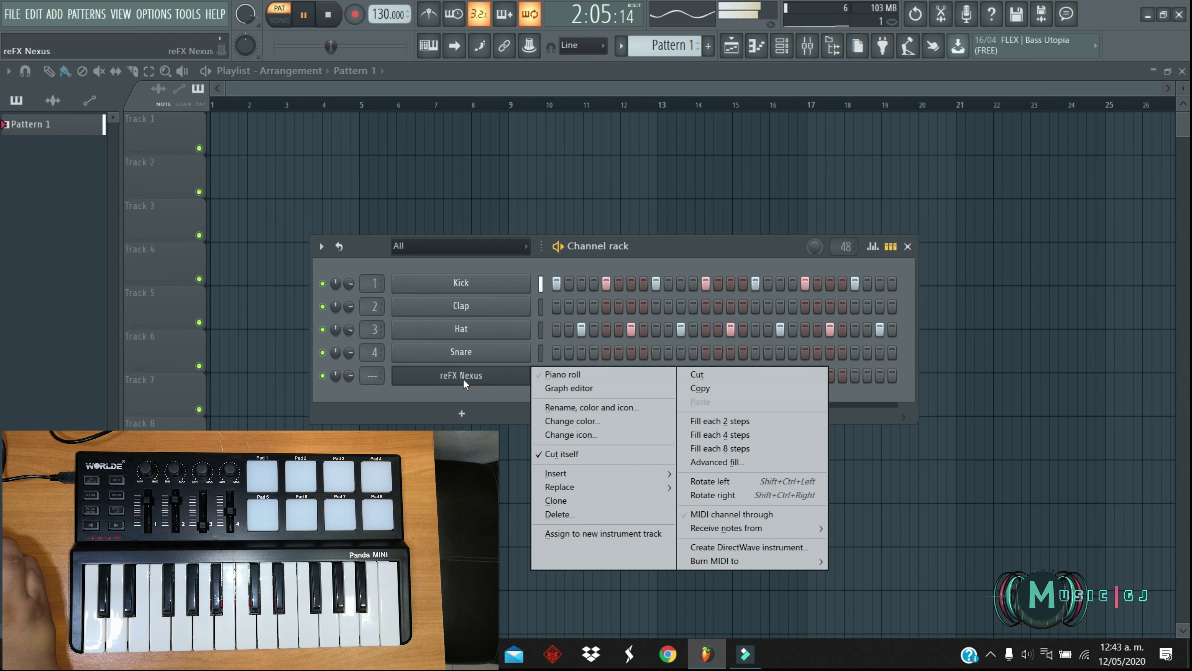
left_click(539, 378)
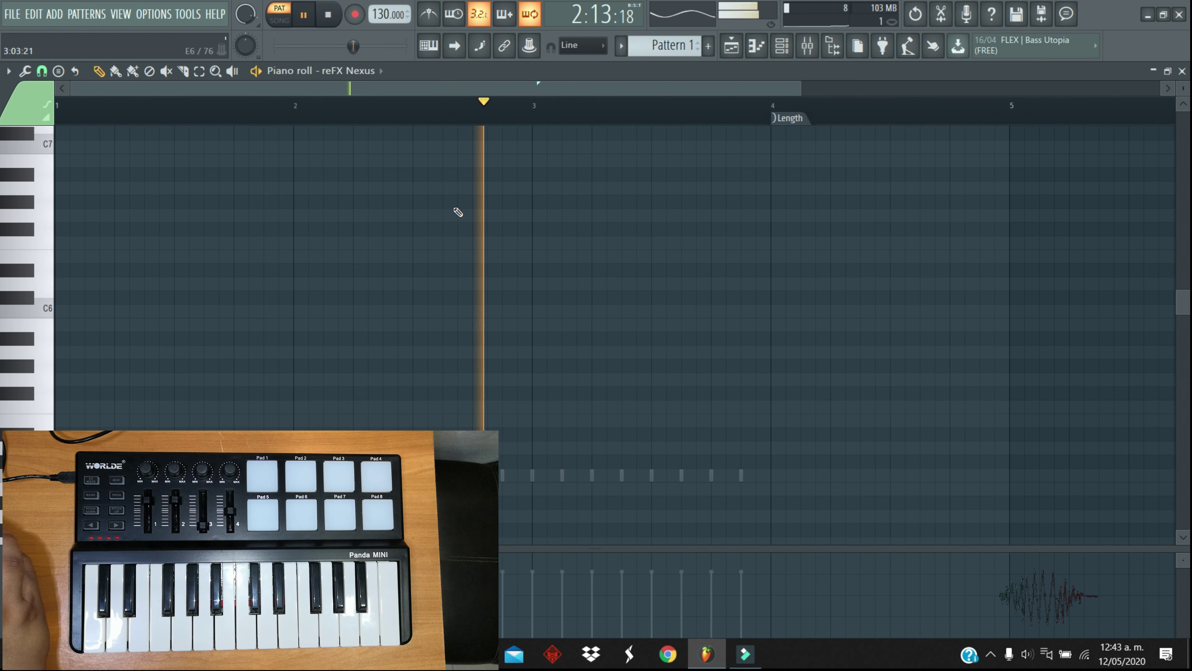
left_click(363, 15)
left_click(428, 16)
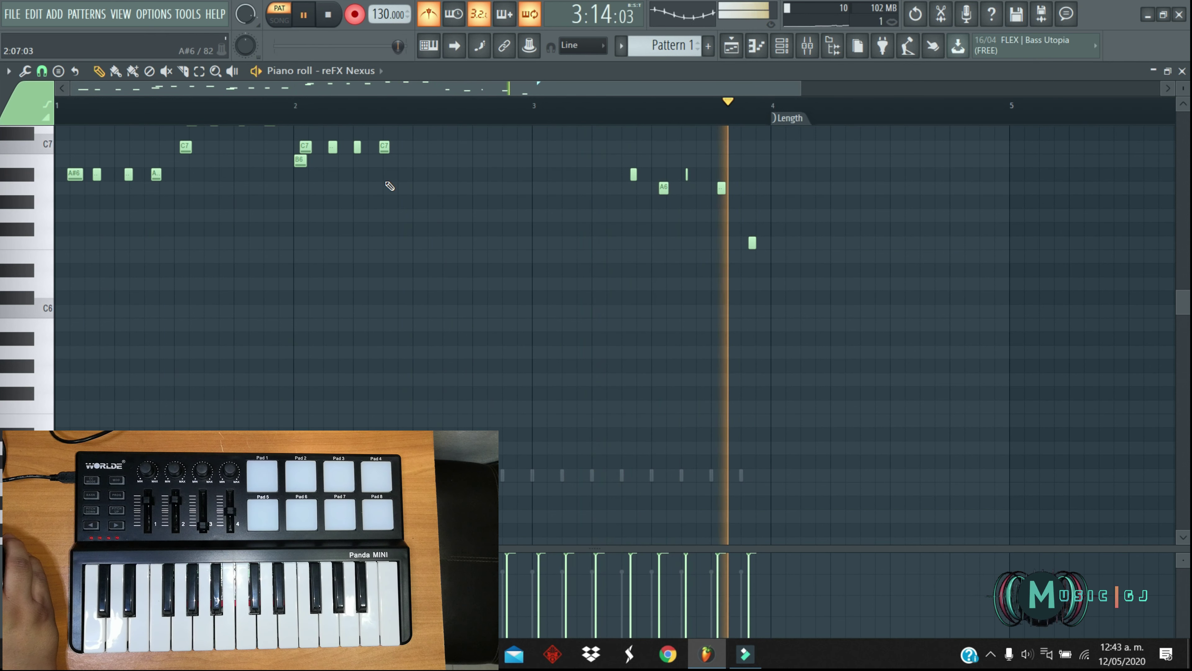
scroll(388, 198, "up", 4)
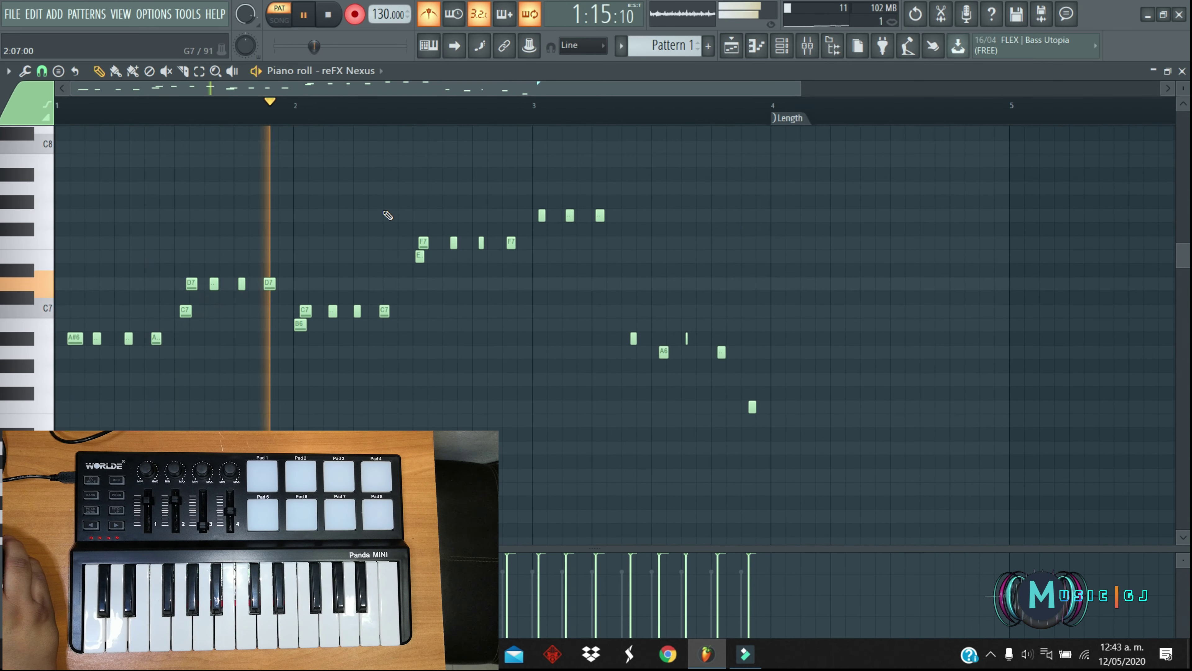
left_click(1182, 70)
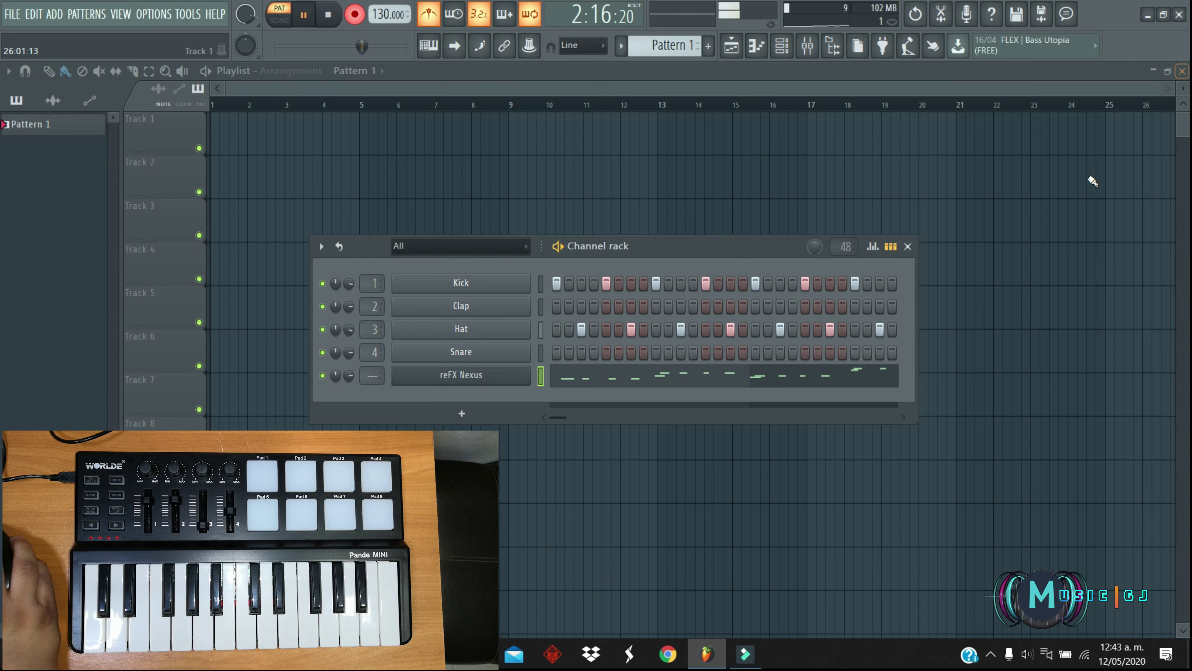
- Add a second reFX Nexus channel and load the BA FB Bass preset from its Bass category
left_click(462, 413)
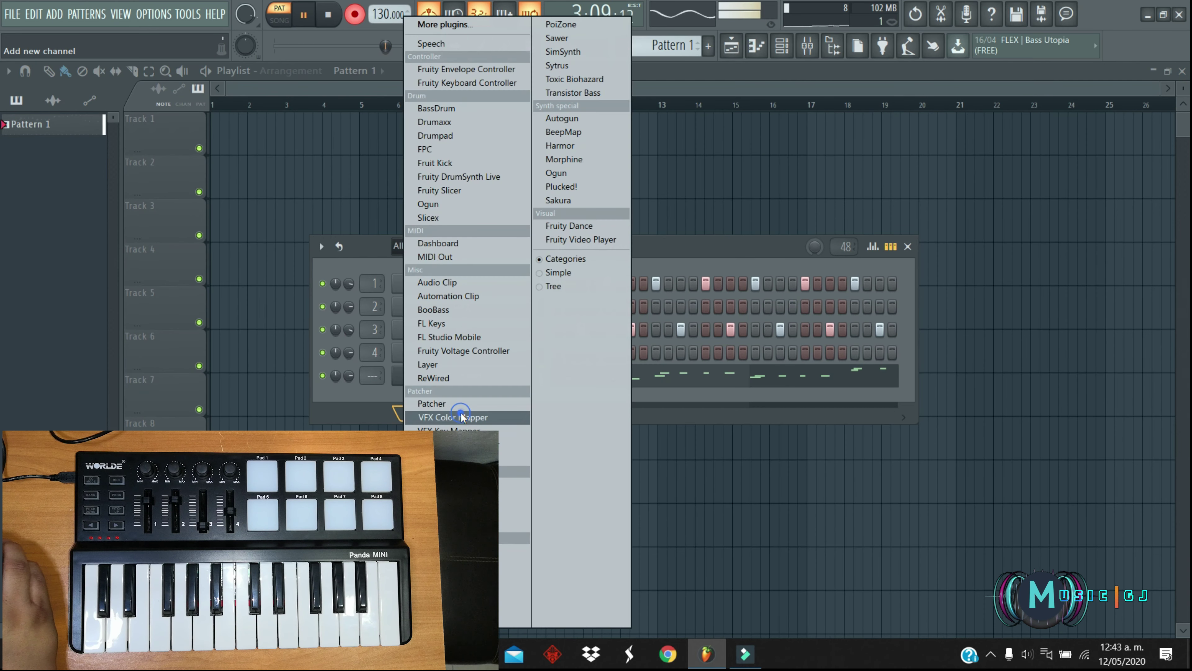
left_click(445, 25)
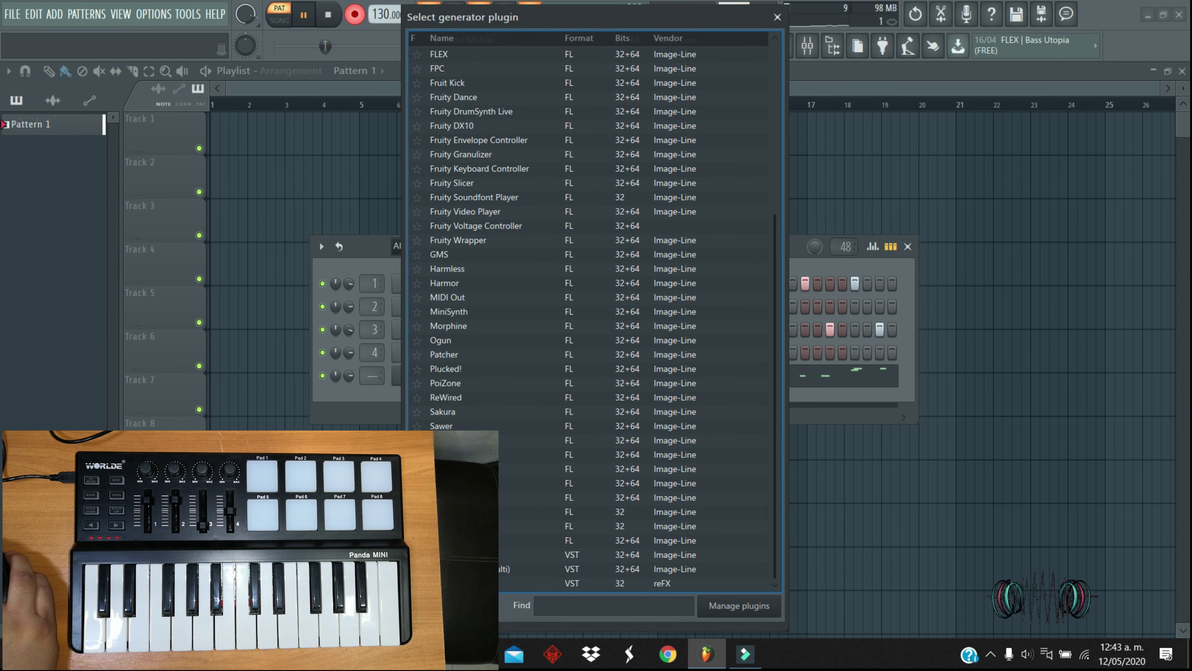
double_click(446, 583)
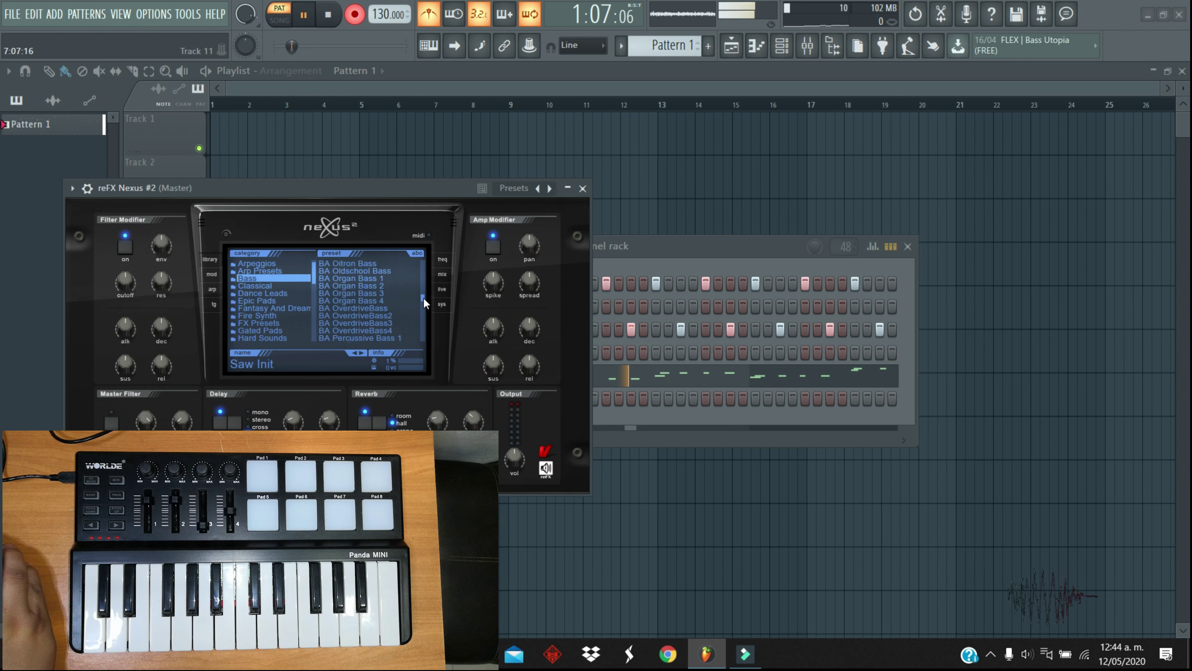
left_click_drag(424, 291, 424, 286)
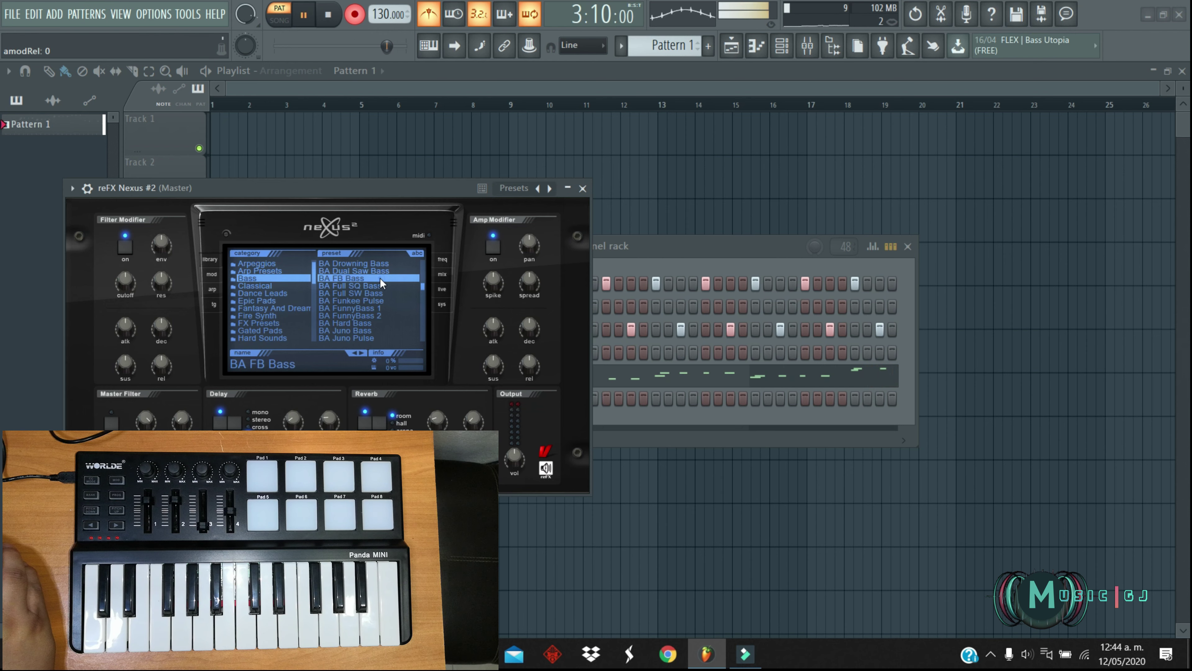
left_click(582, 190)
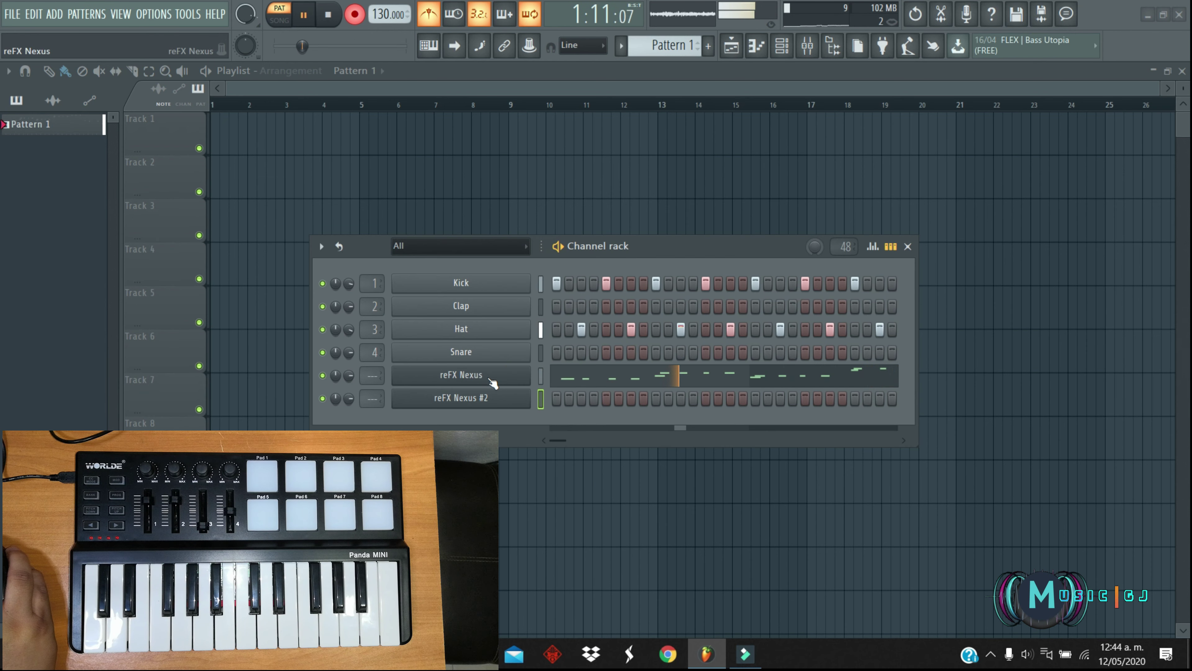
- Record a three-bar bass line including F4 and G4 notes into the second Nexus channel's piano roll
right_click(474, 395)
left_click(548, 397)
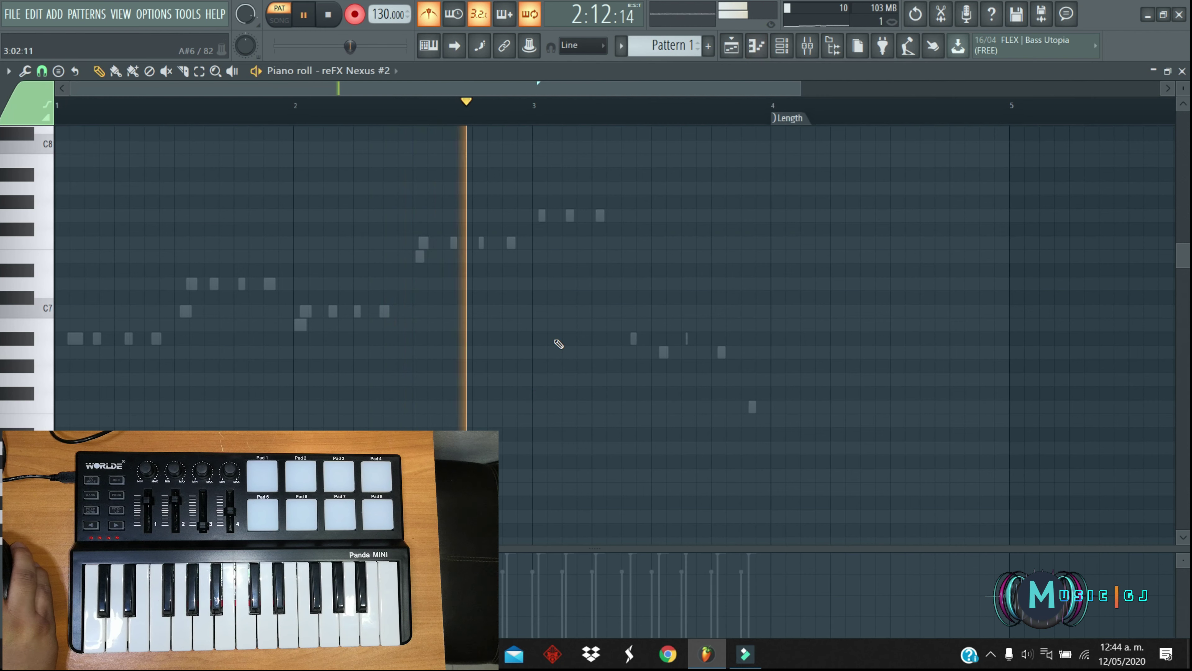
scroll(558, 344, "down", 4)
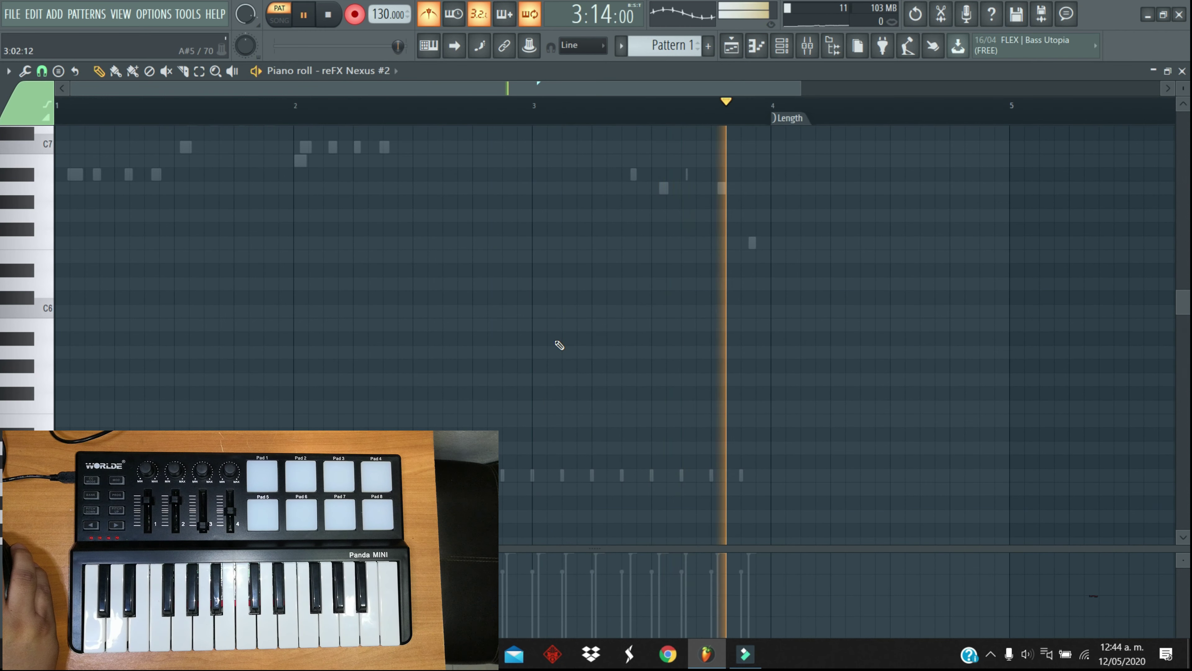
scroll(559, 346, "down", 1)
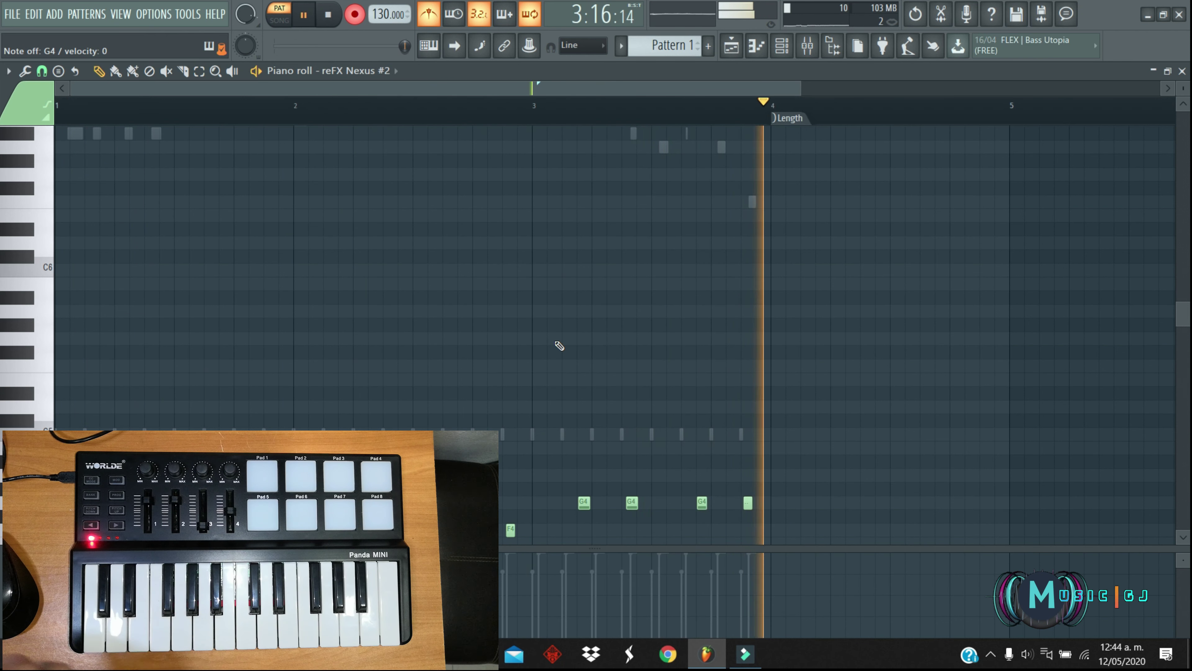
scroll(990, 248, "down", 3)
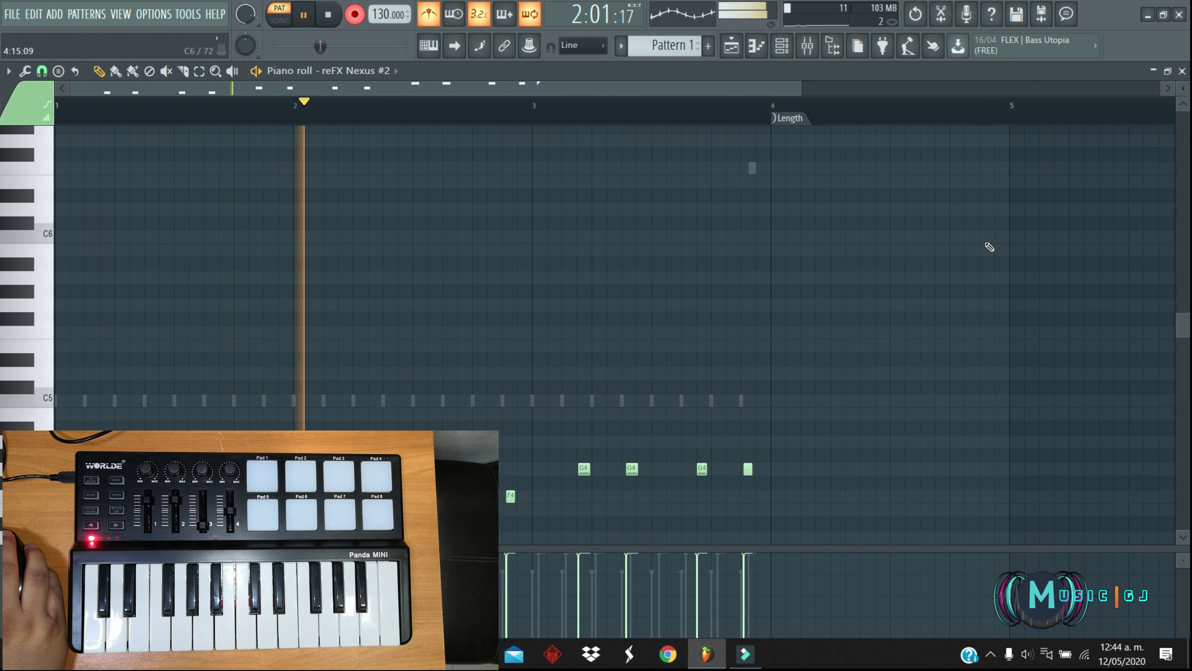
key("F7")
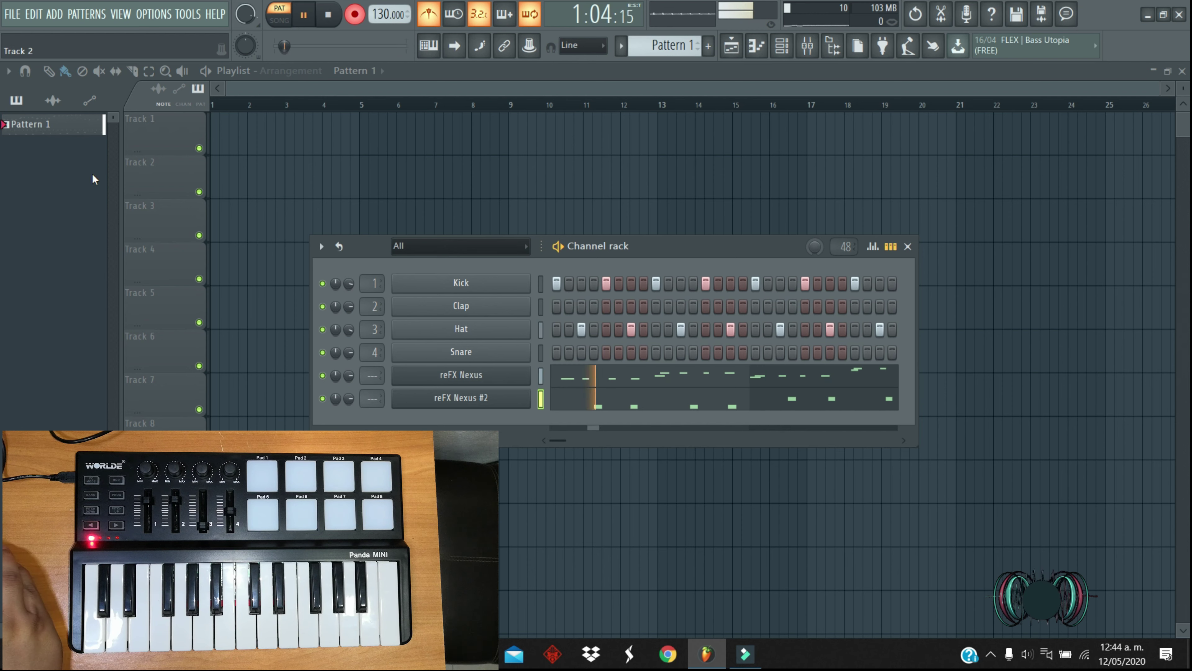
- Hide the channel rack and clone Pattern 1 in the playlist's pattern list
key("F6")
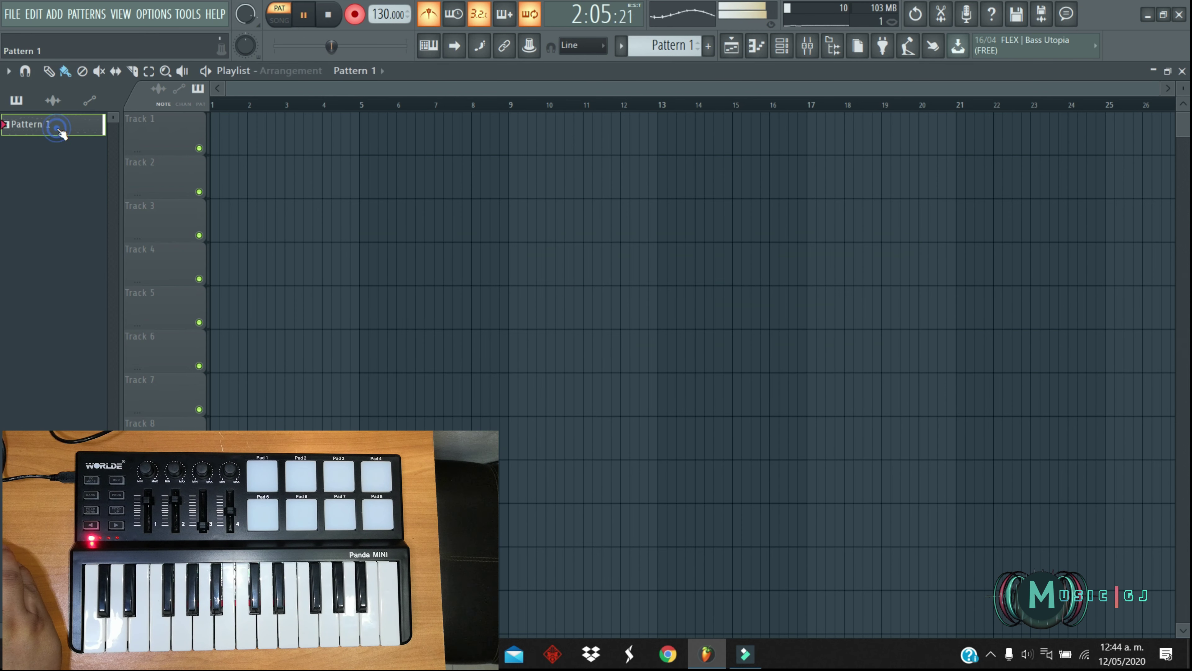
right_click(57, 128)
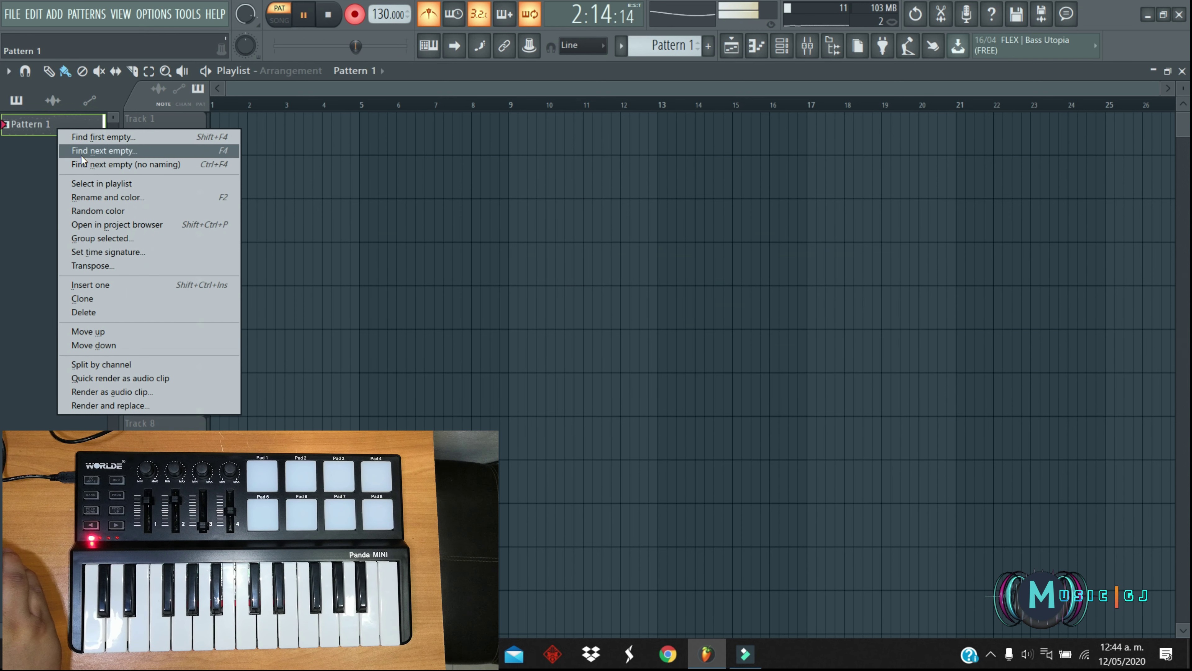
left_click(132, 298)
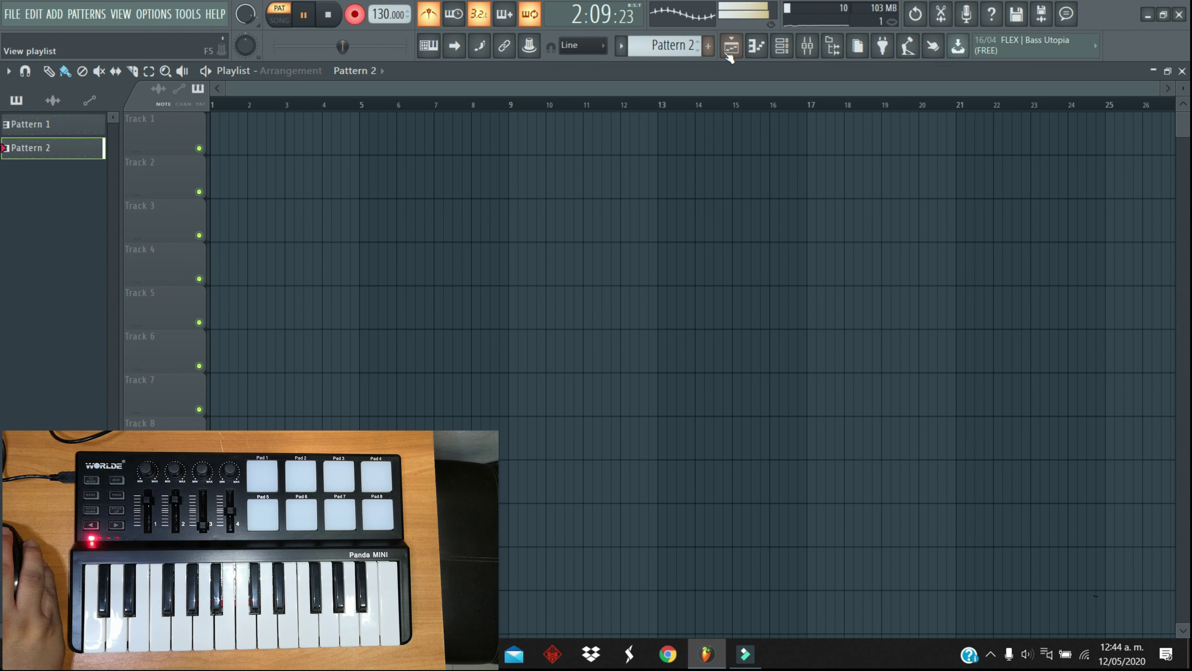
- Show the channel rack and delete all melody notes from the reFX Nexus piano roll in Pattern 2
left_click(783, 54)
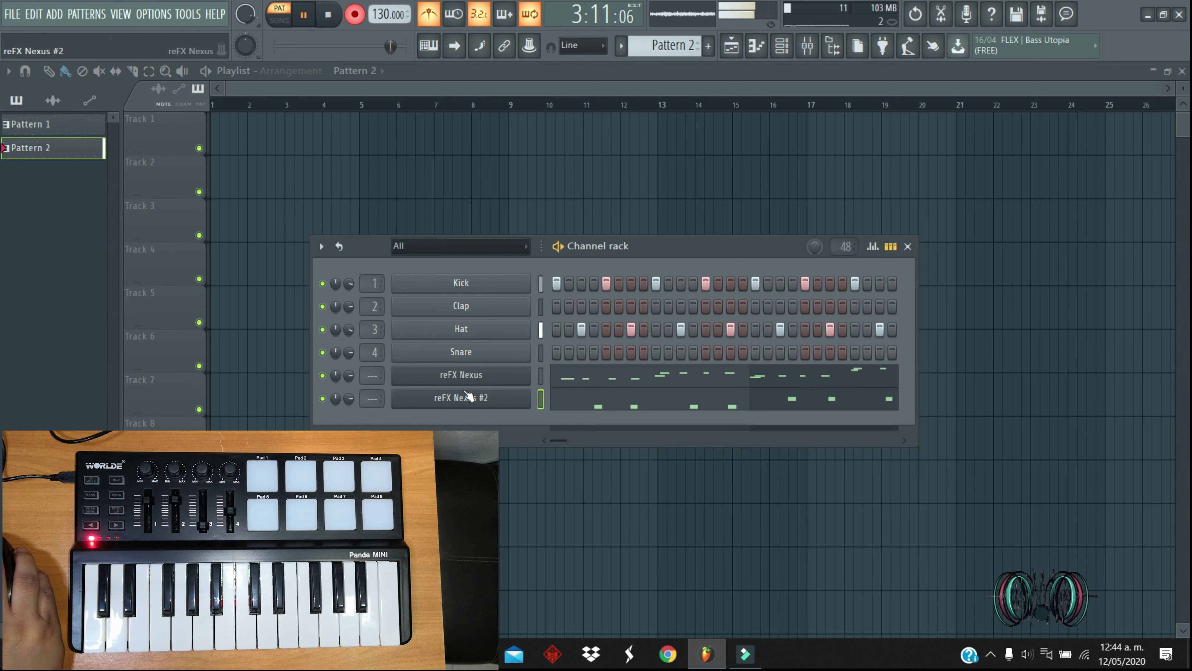
right_click(348, 400)
left_click(359, 413)
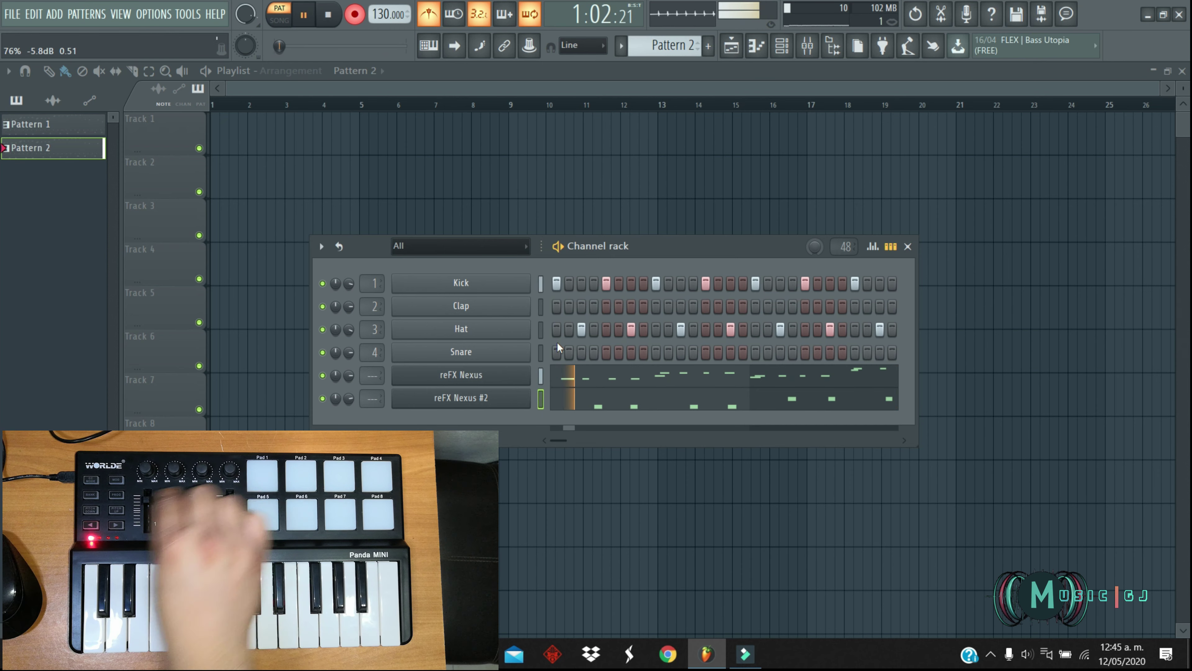
right_click(447, 375)
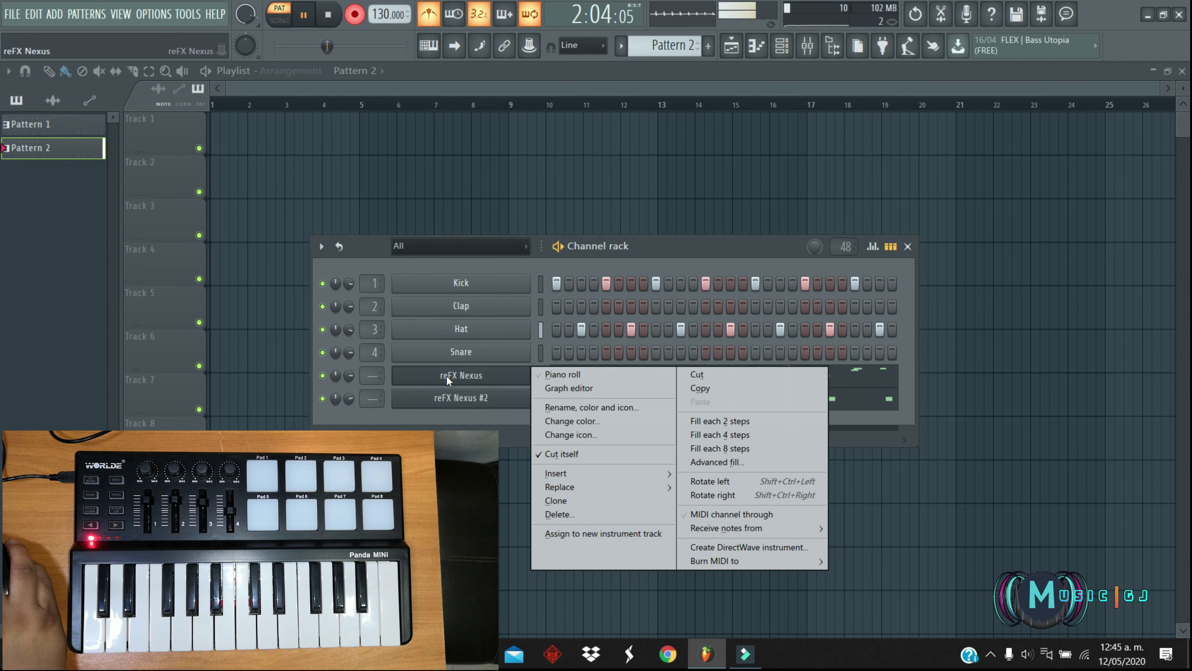
left_click(545, 375)
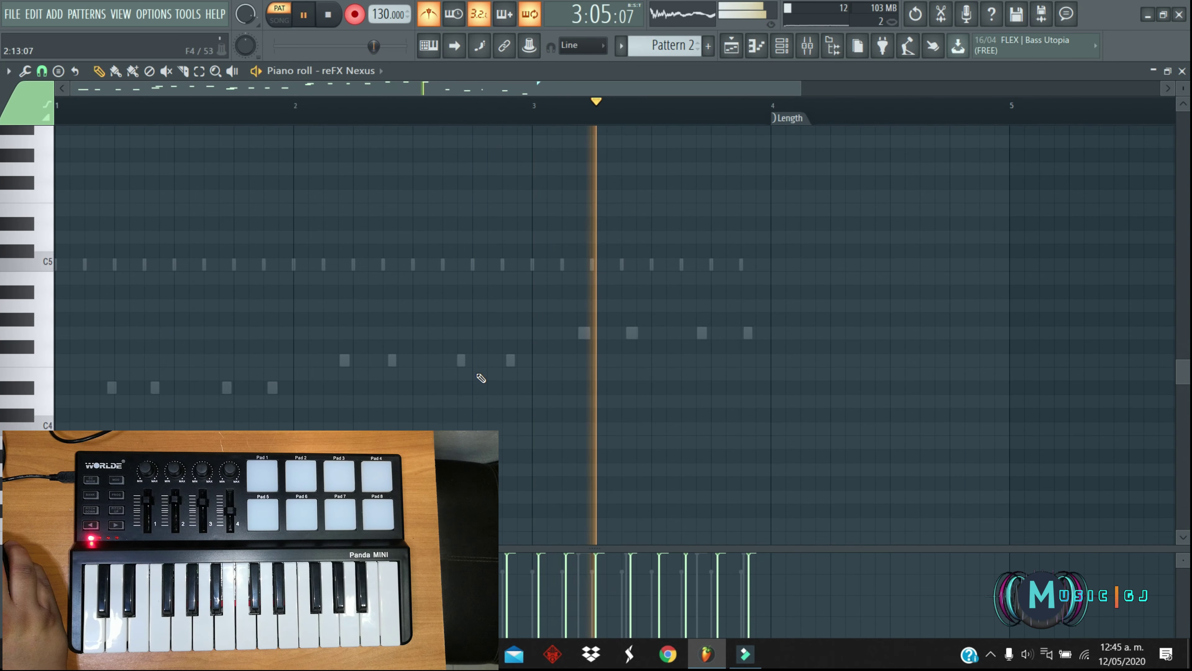
scroll(483, 386, "up", 6)
left_click_drag(803, 444, 53, 204)
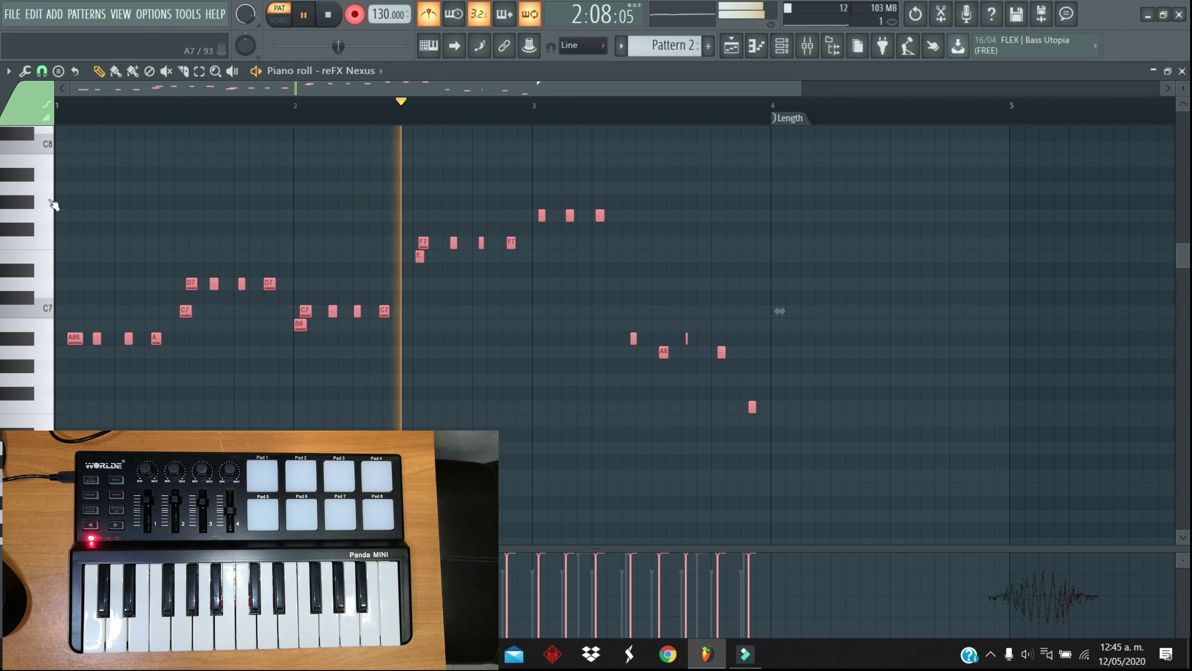
key("Delete")
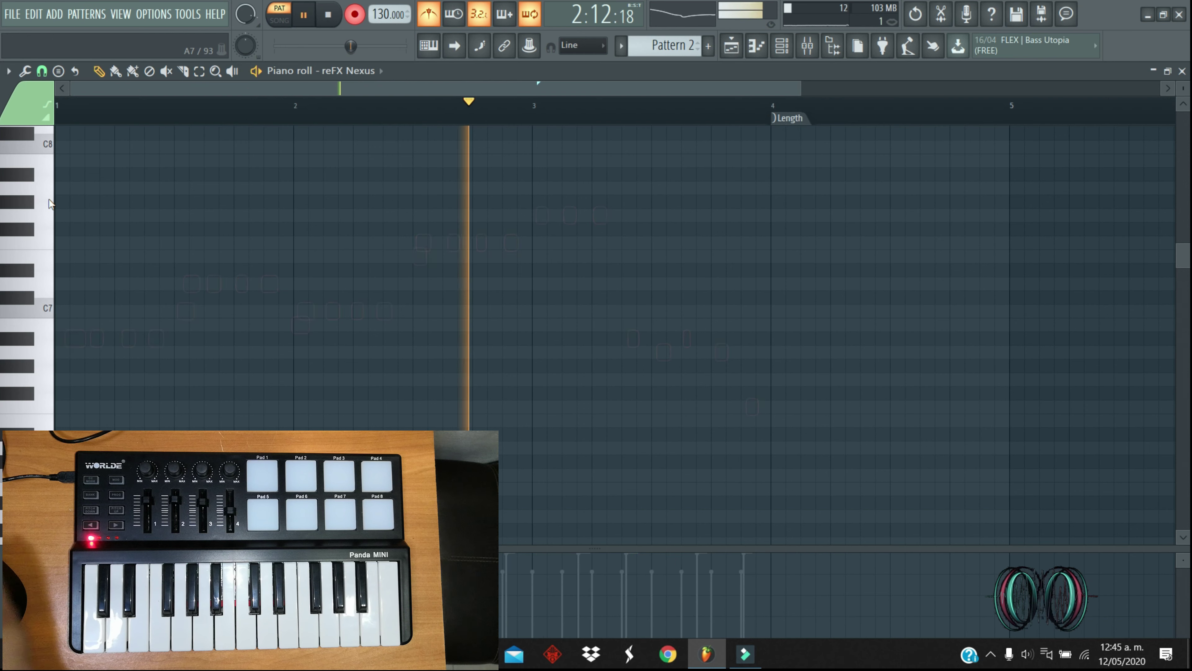
left_click(1183, 72)
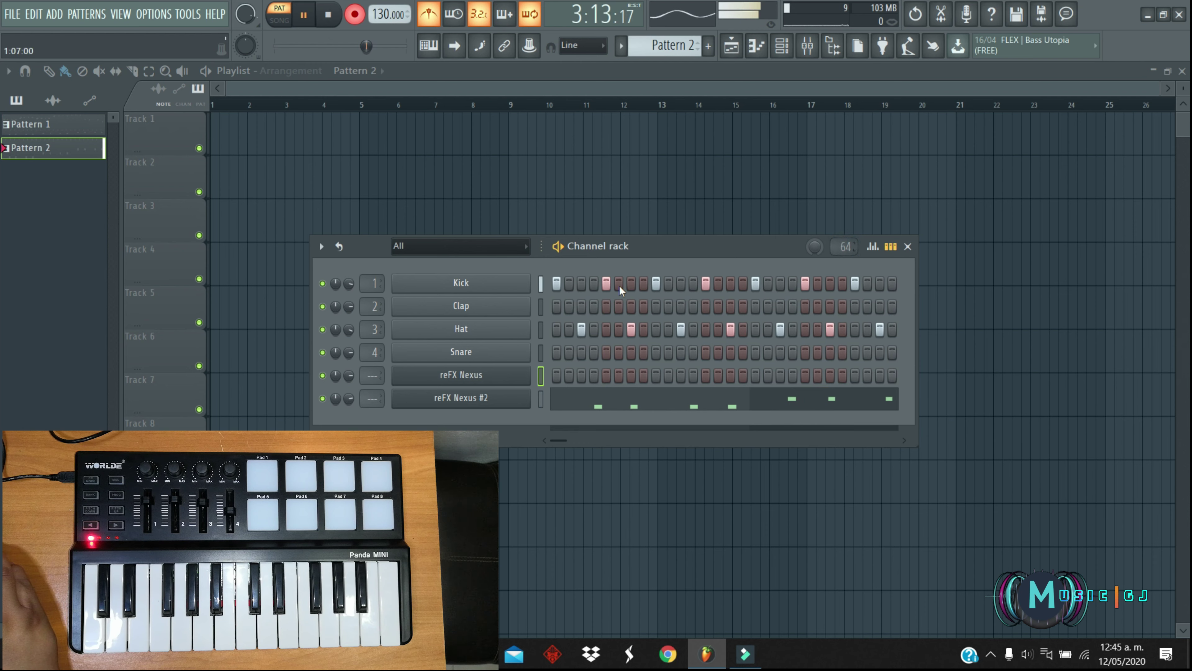
- Fill every 4 steps on both the Kick and Hat channels
right_click(501, 289)
left_click(745, 341)
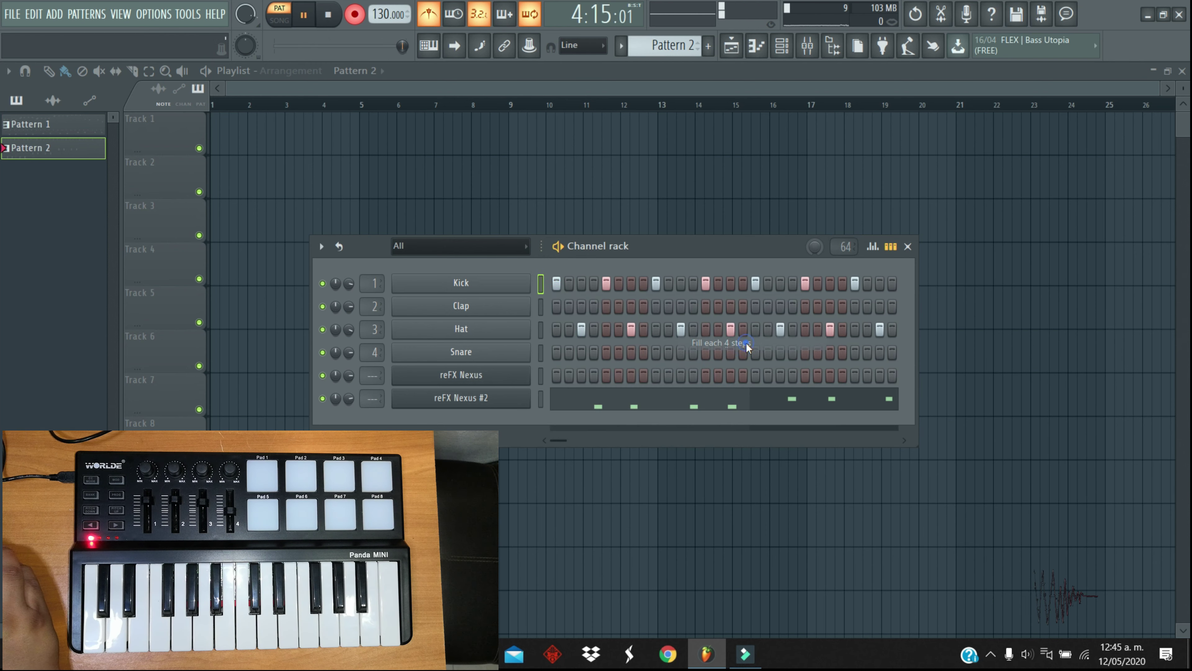
right_click(499, 328)
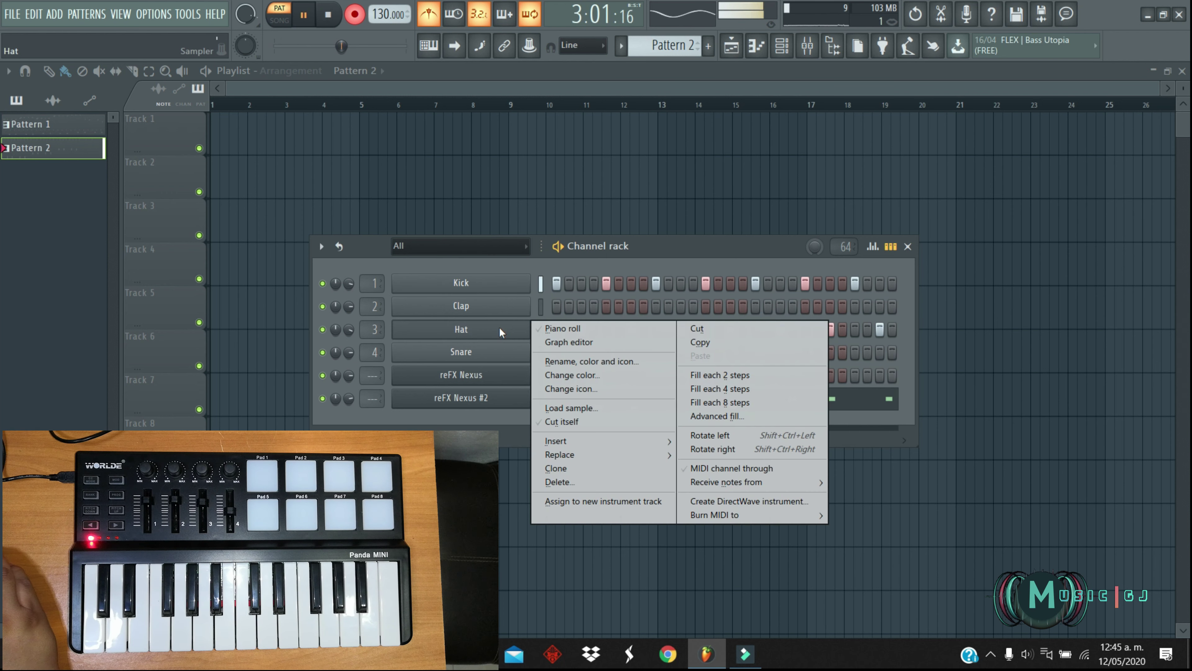
left_click(717, 385)
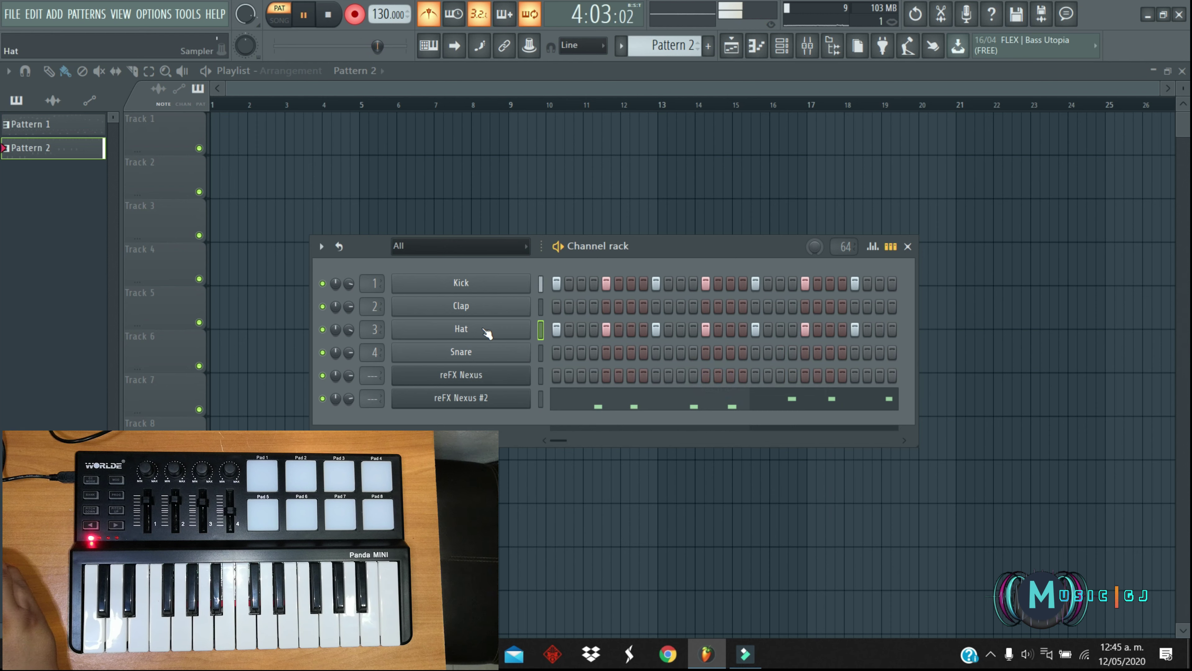
- Rotate the Hat sequence two steps forward using Advanced fill with sequence length 64 and interval 4
right_click(502, 337)
left_click(713, 416)
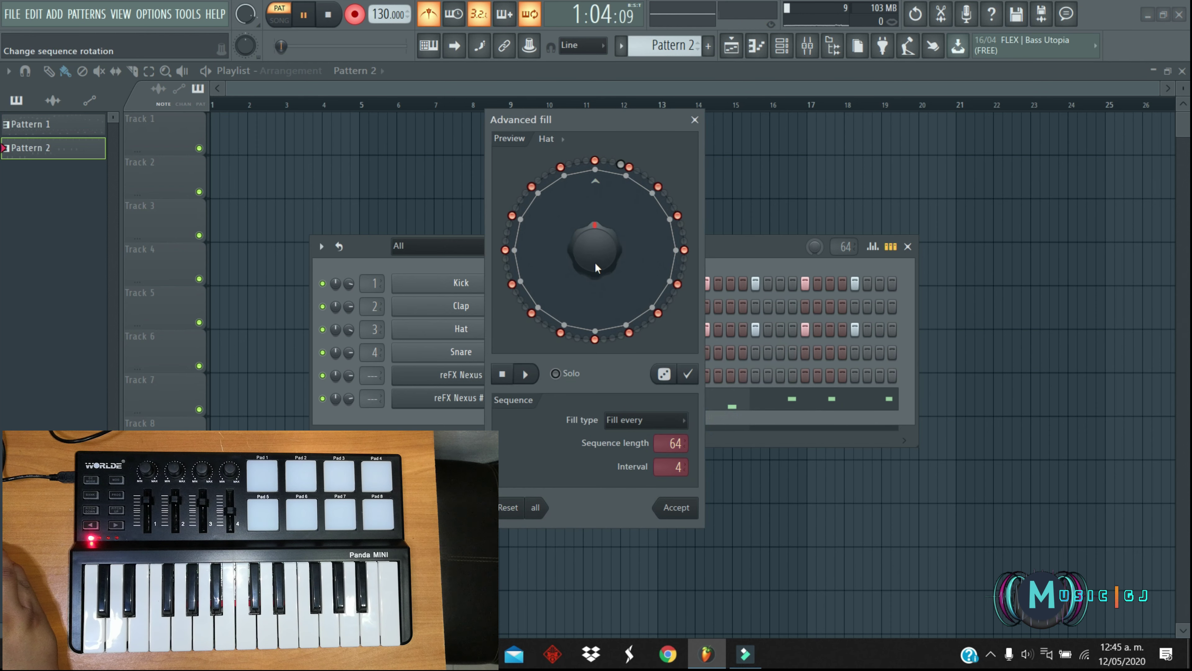
left_click(676, 508)
- Open the reFX Nexus #2 piano roll and record four G4 notes in bar 4
right_click(498, 403)
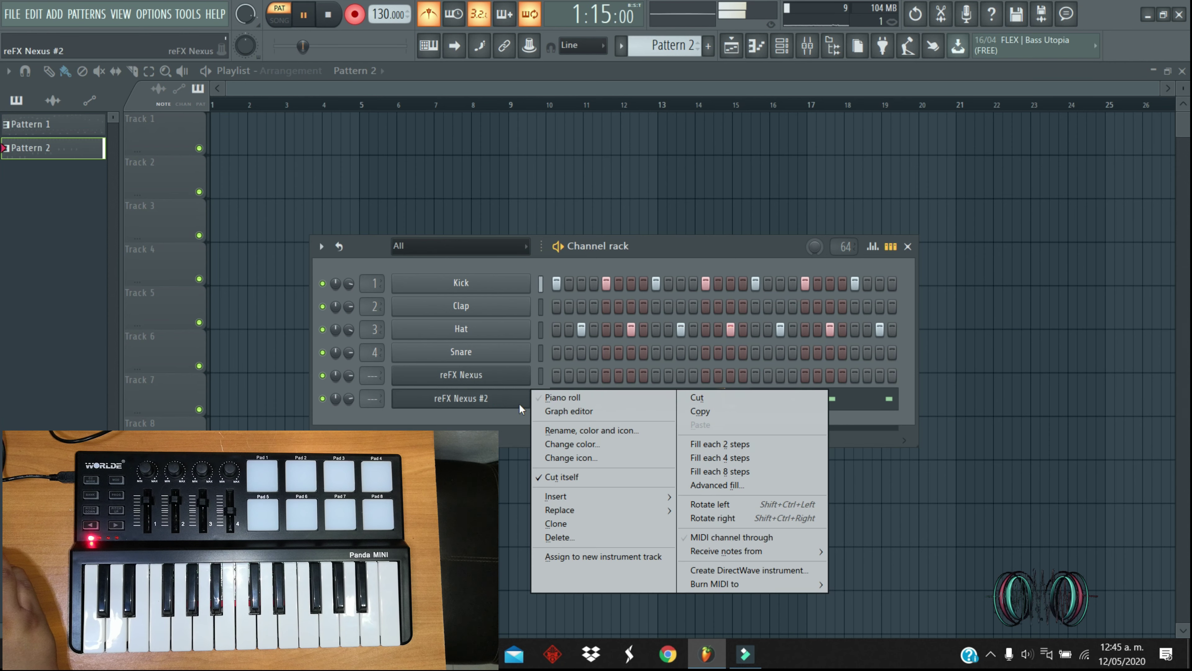
left_click(577, 405)
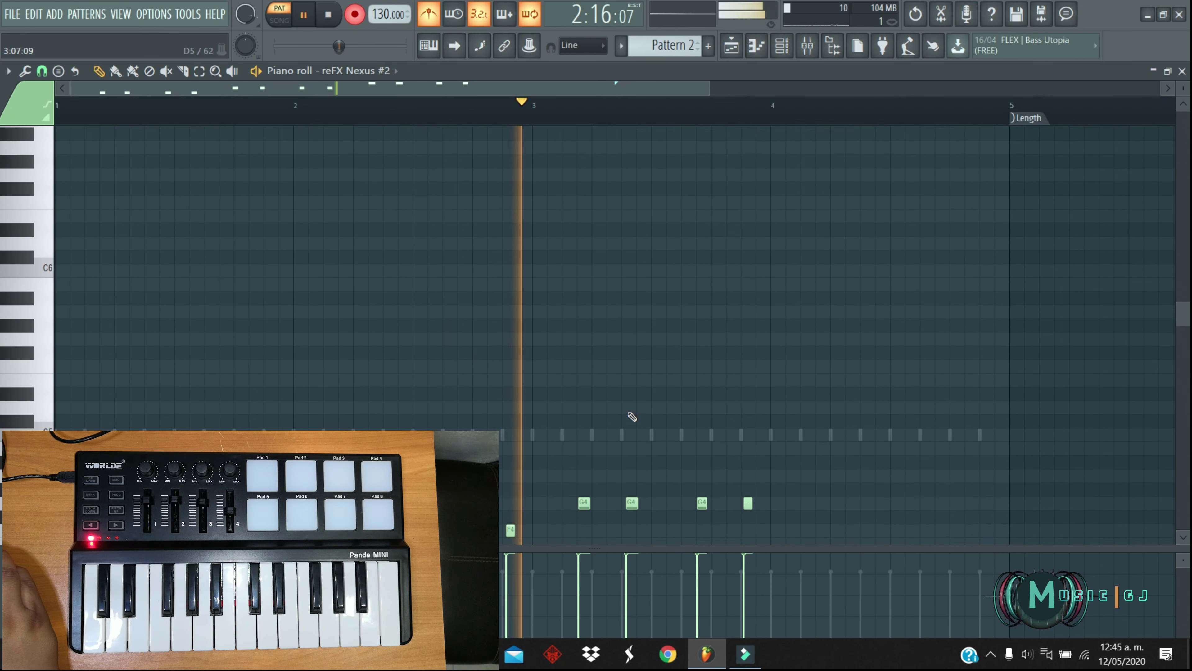
scroll(632, 418, "down", 1)
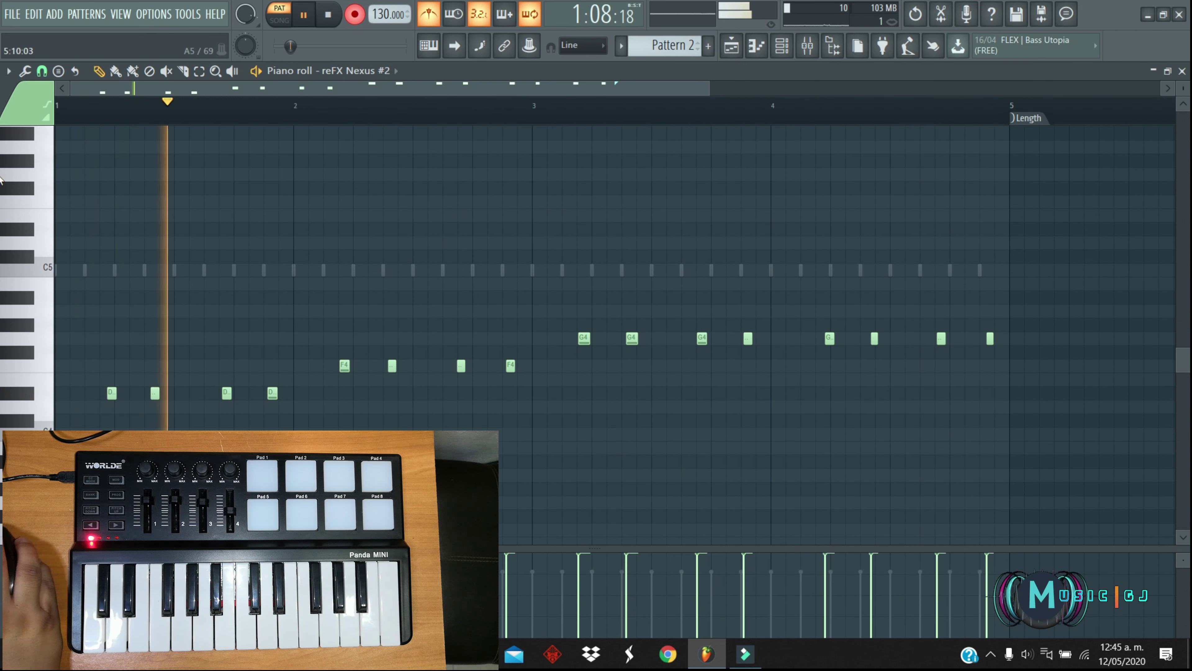
- Try shifting the four recorded G4 notes in bar 4 slightly earlier, and delete them
mouse_move(1013, 356)
left_mouse_down()
mouse_move(984, 339)
mouse_move(827, 320)
mouse_move(804, 338)
left_mouse_up()
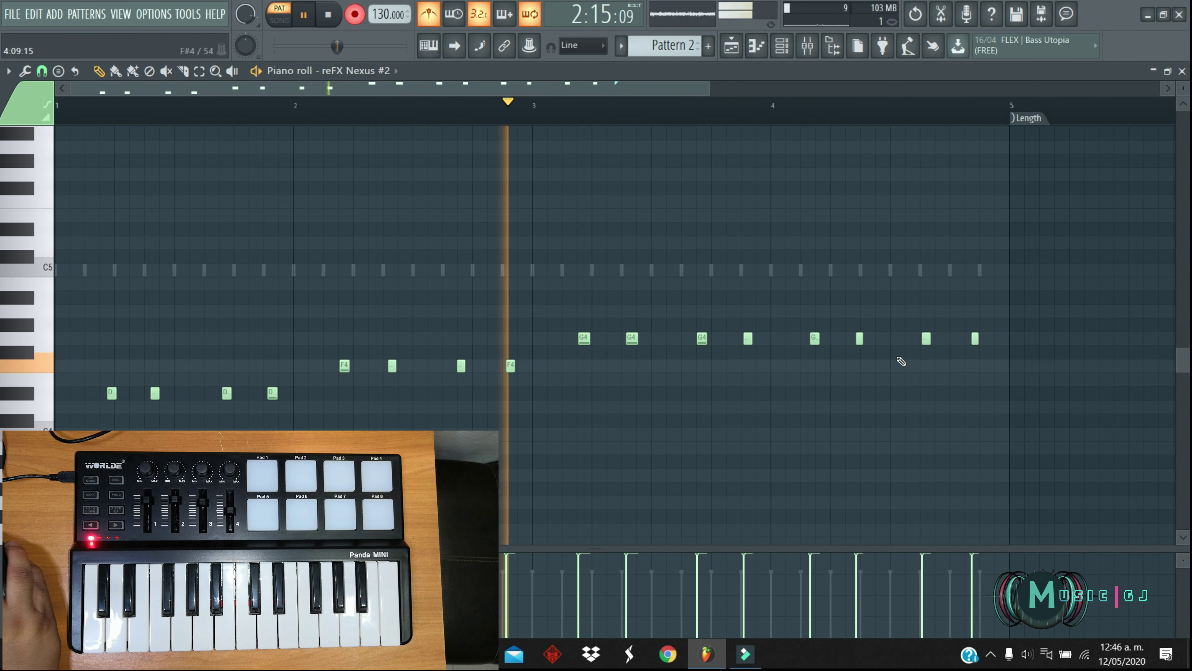
left_click(860, 339)
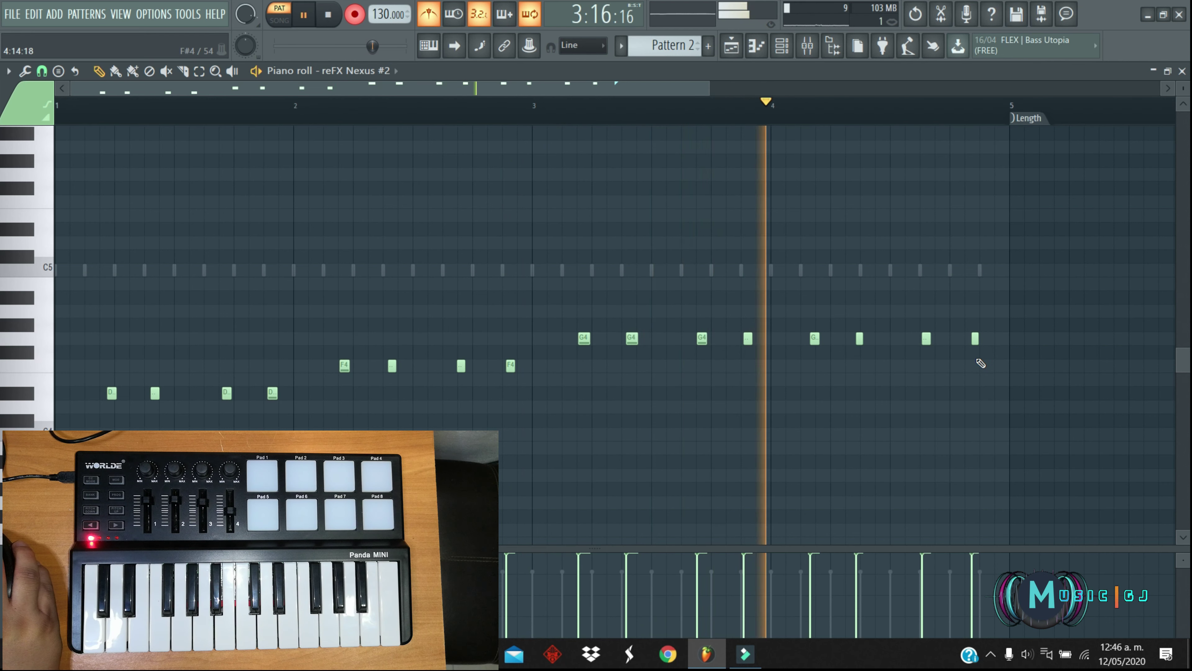
left_click_drag(986, 371, 810, 318)
key("Delete")
- Duplicate the four G4 bass notes of bar 3 into bar 4 and close the piano roll
left_click_drag(770, 371, 583, 333)
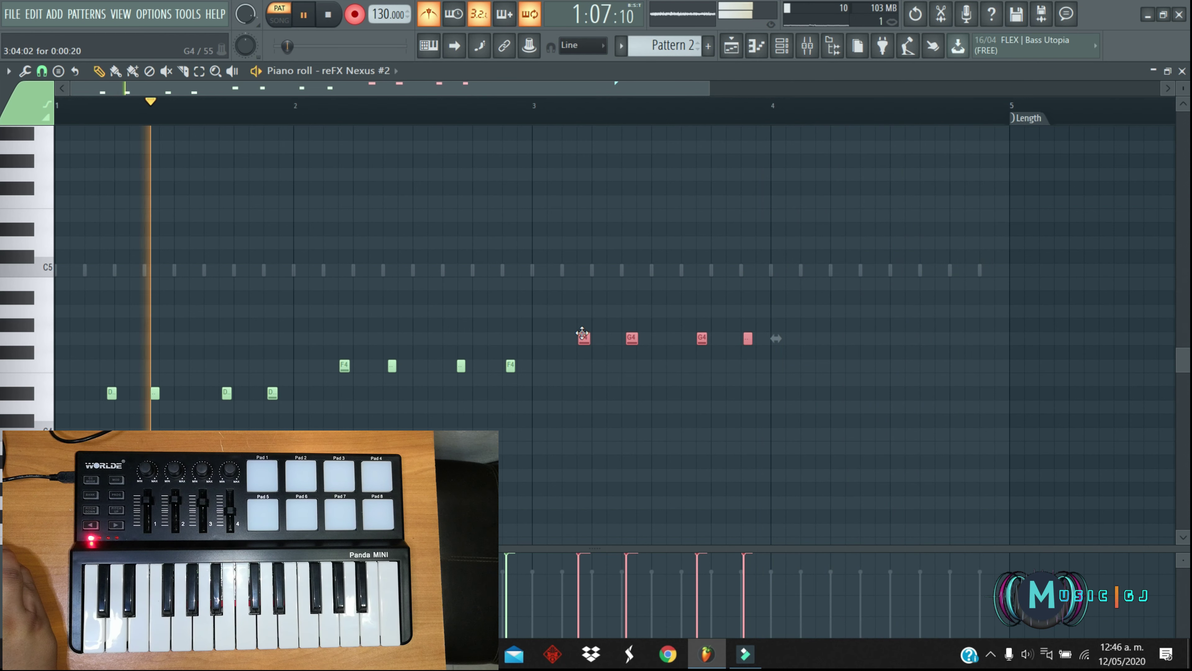
left_click_drag(579, 332, 822, 338)
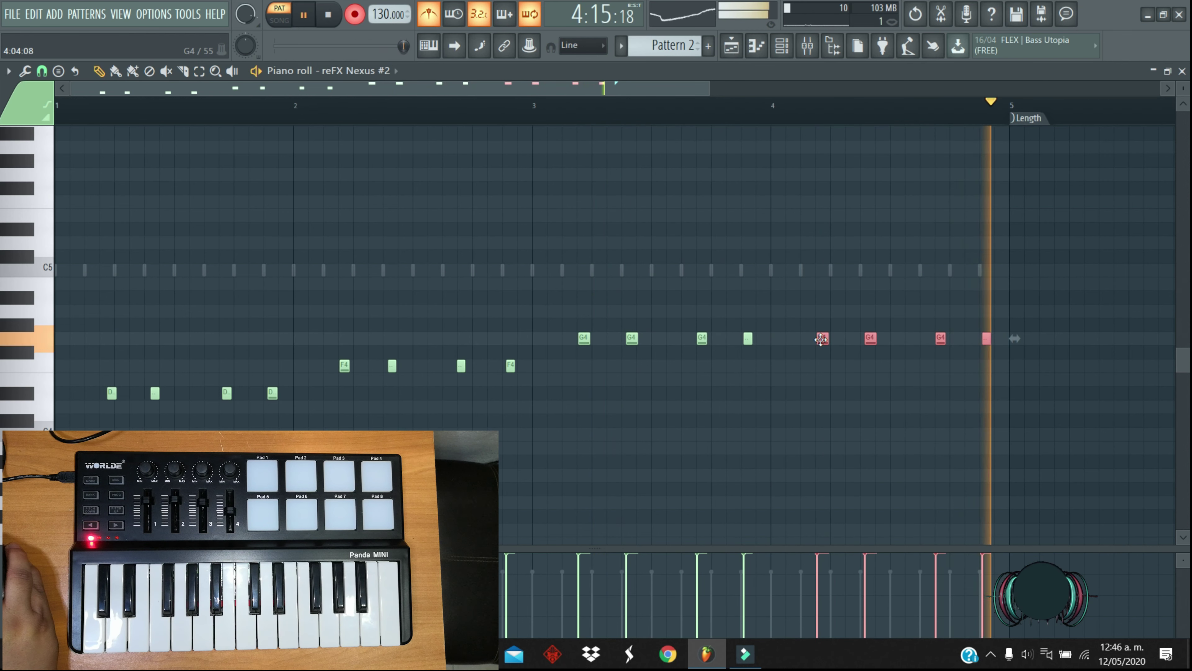
left_click(1182, 72)
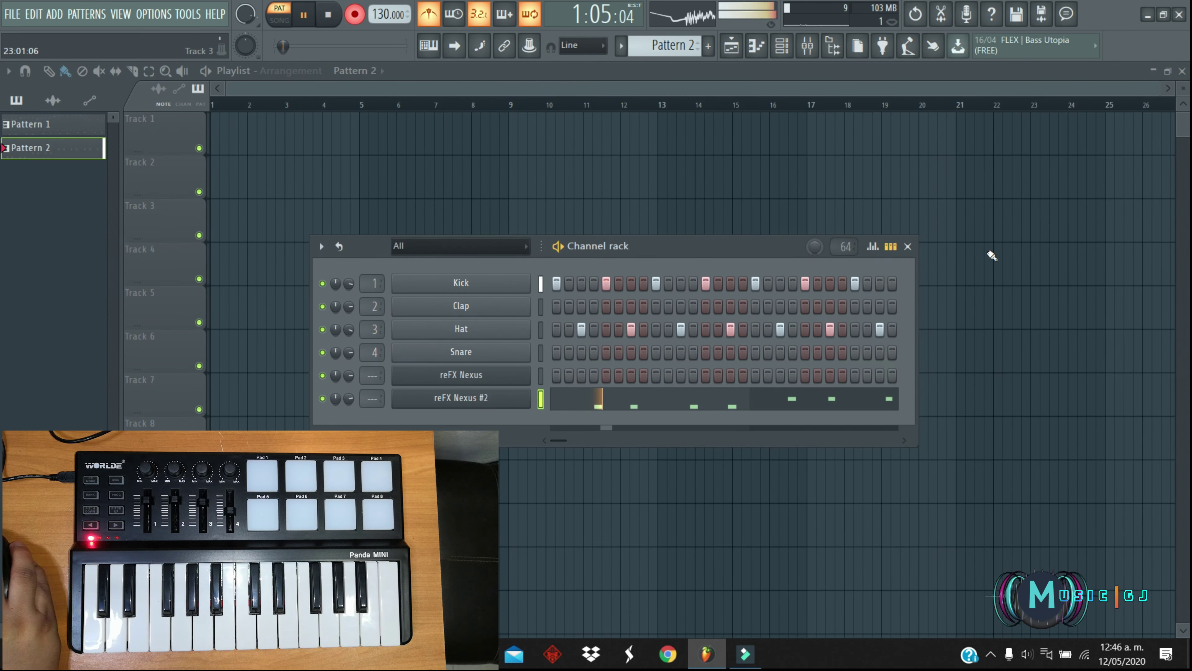
- Record a four-bar melody between G6 and A#7 into the reFX Nexus piano roll and close it
right_click(488, 374)
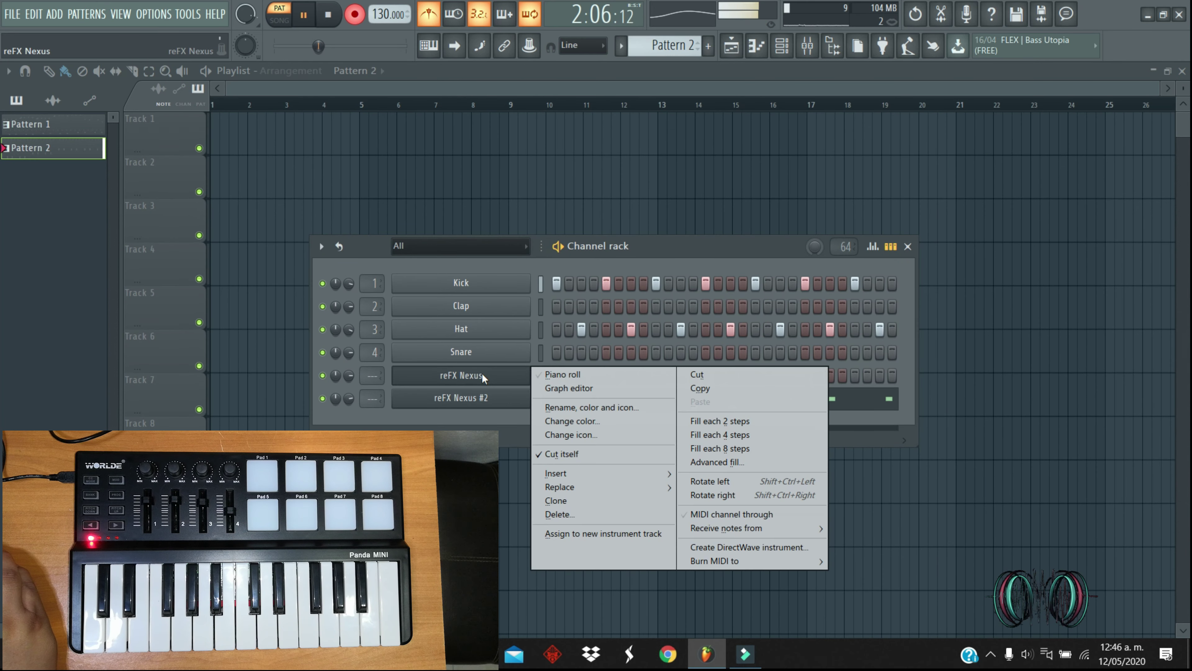
left_click(553, 373)
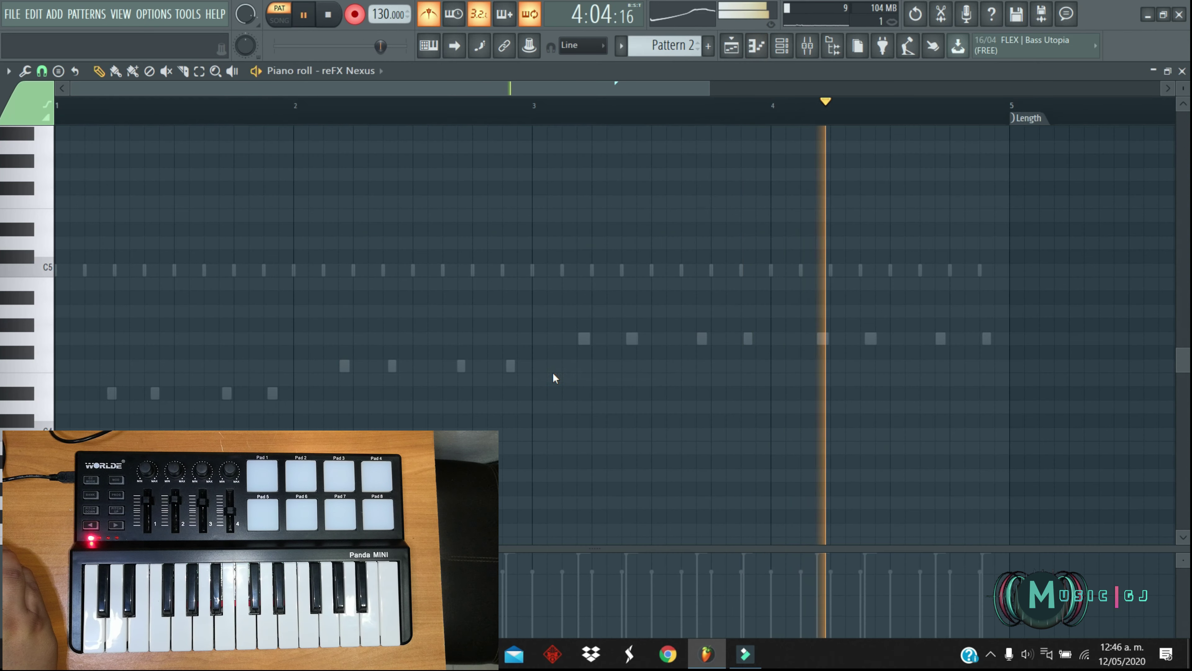
scroll(553, 373, "up", 6)
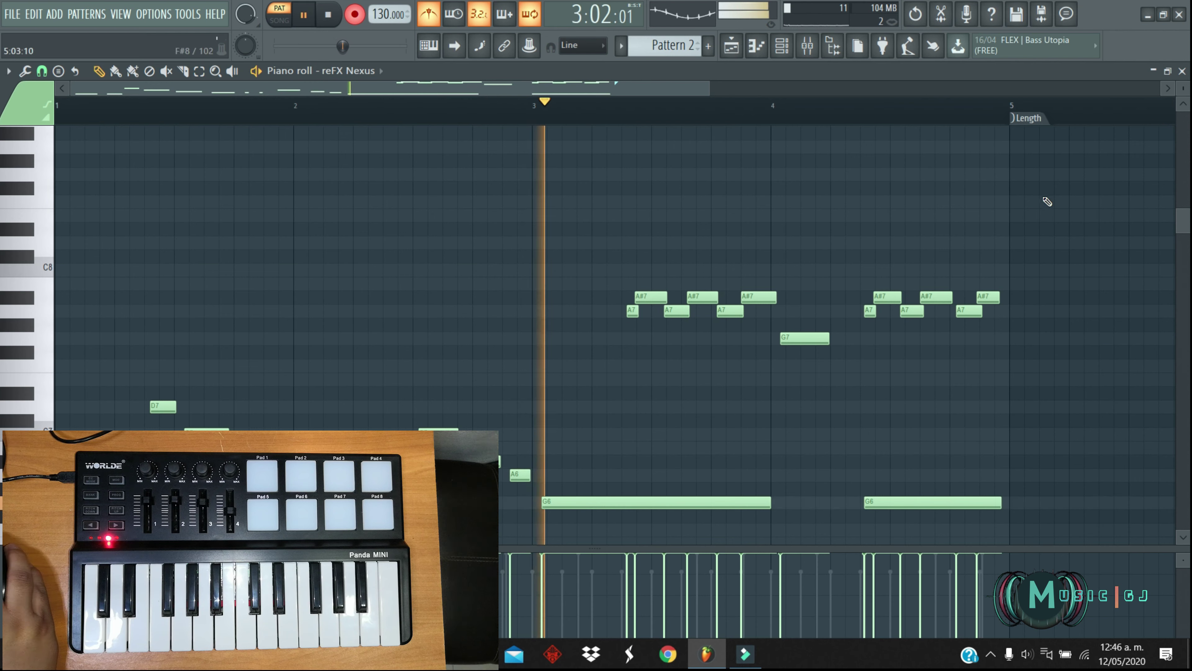
left_click(1168, 71)
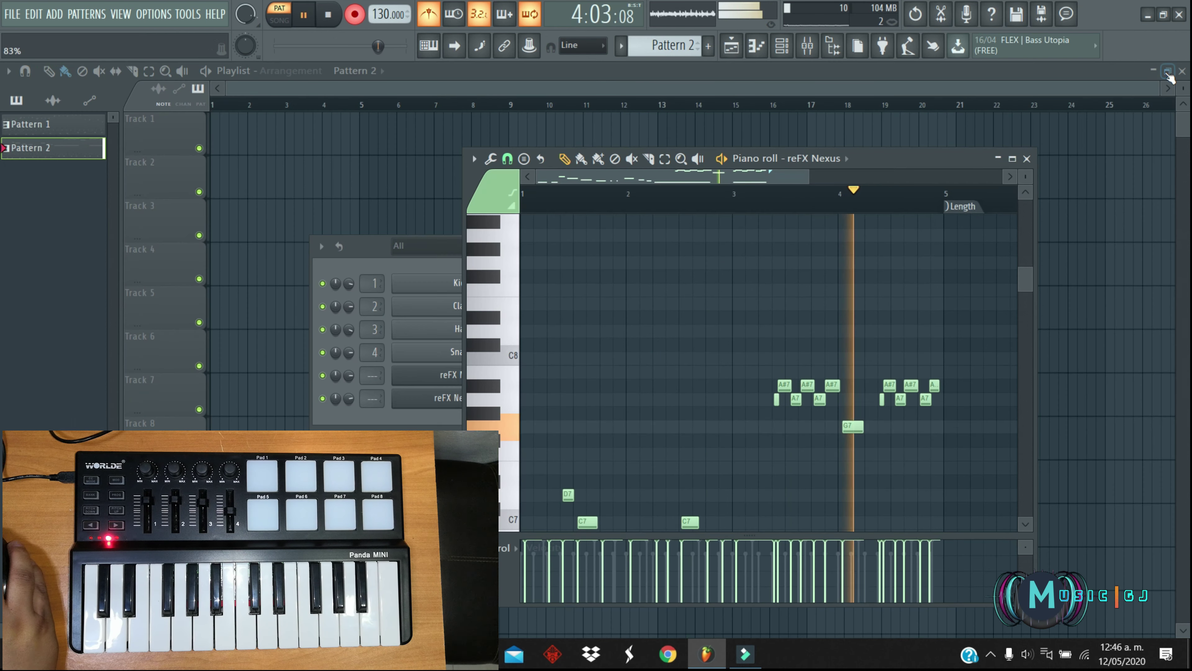
scroll(972, 244, "down", 3)
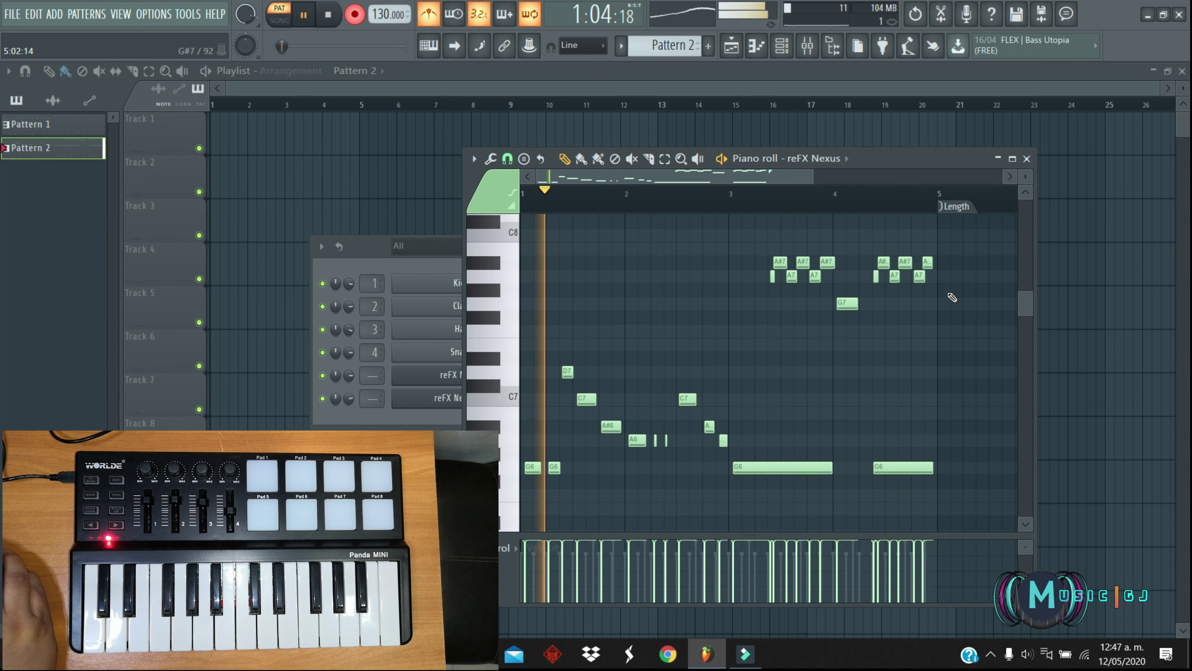
left_click(1027, 158)
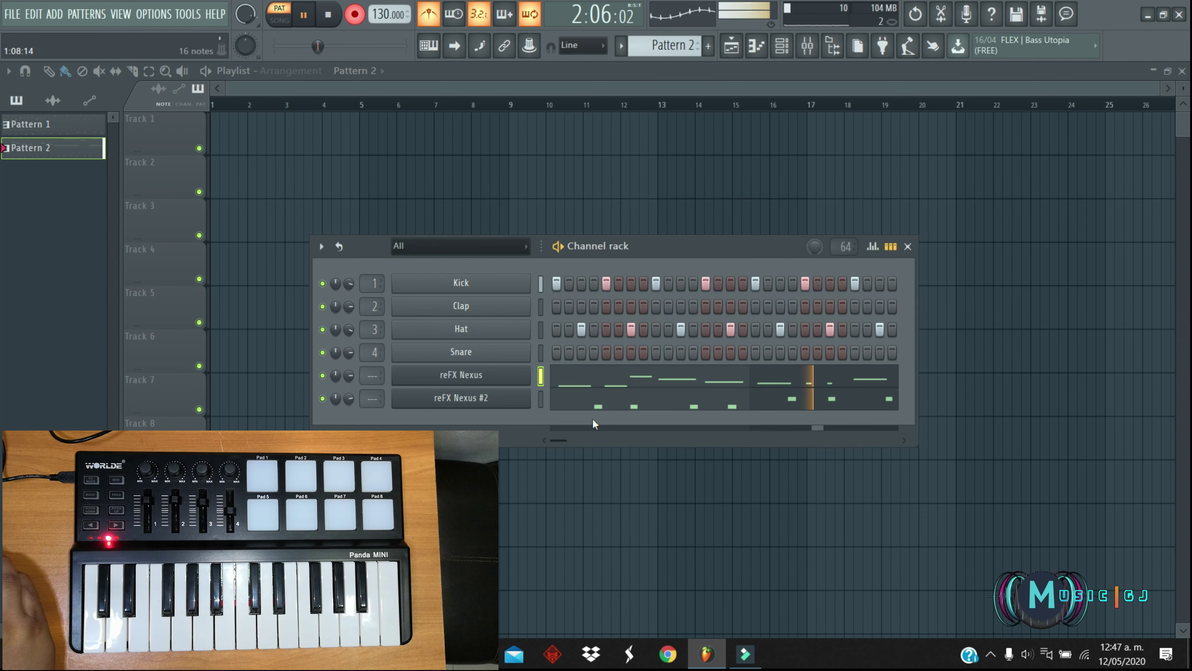
- Add a third reFX Nexus channel and load the Trap Saw Synth preset from its XP Ultimate Nexus category
left_click(462, 419)
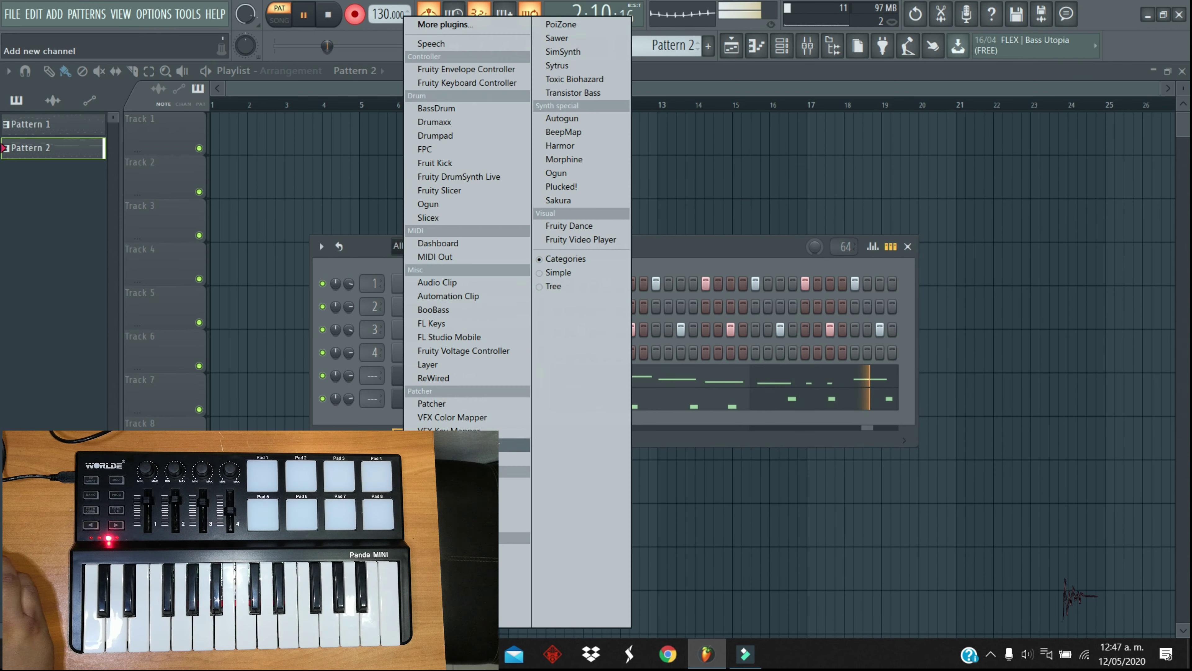
left_click(440, 29)
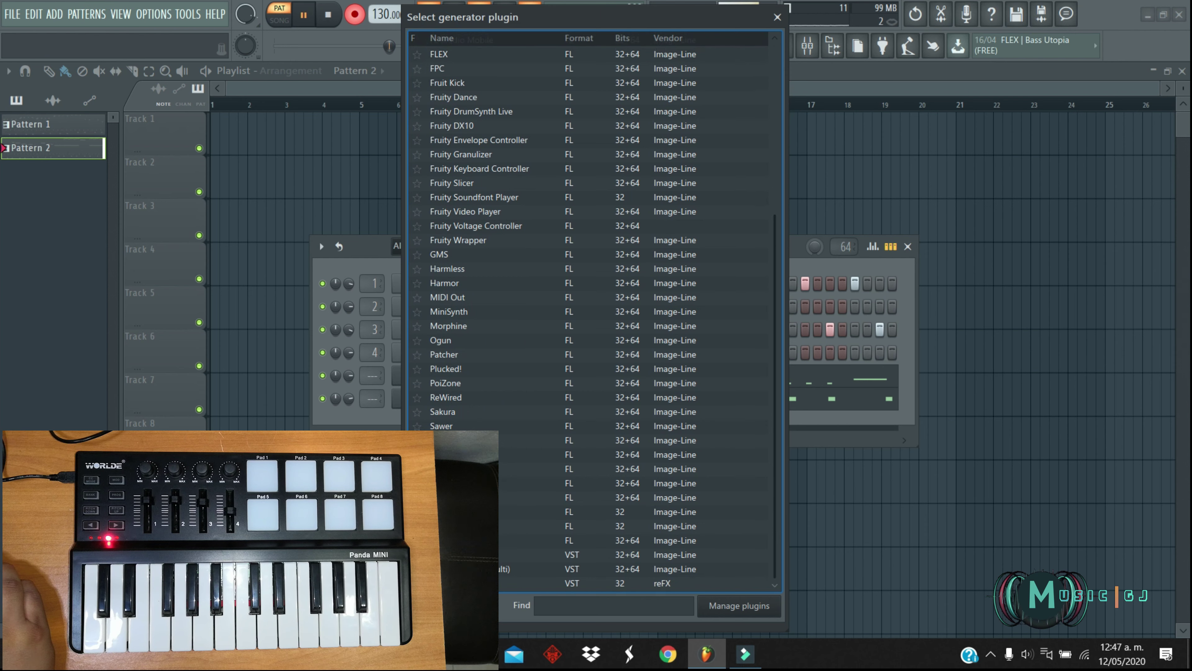
double_click(446, 583)
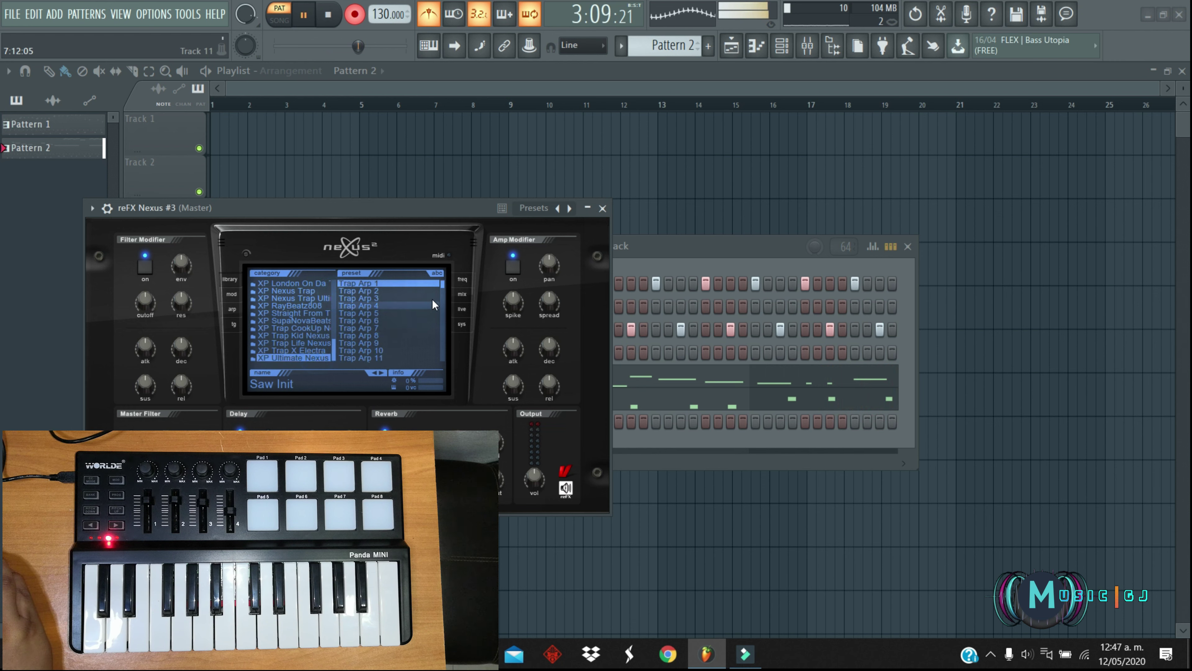
left_click_drag(442, 284, 442, 339)
left_click(393, 313)
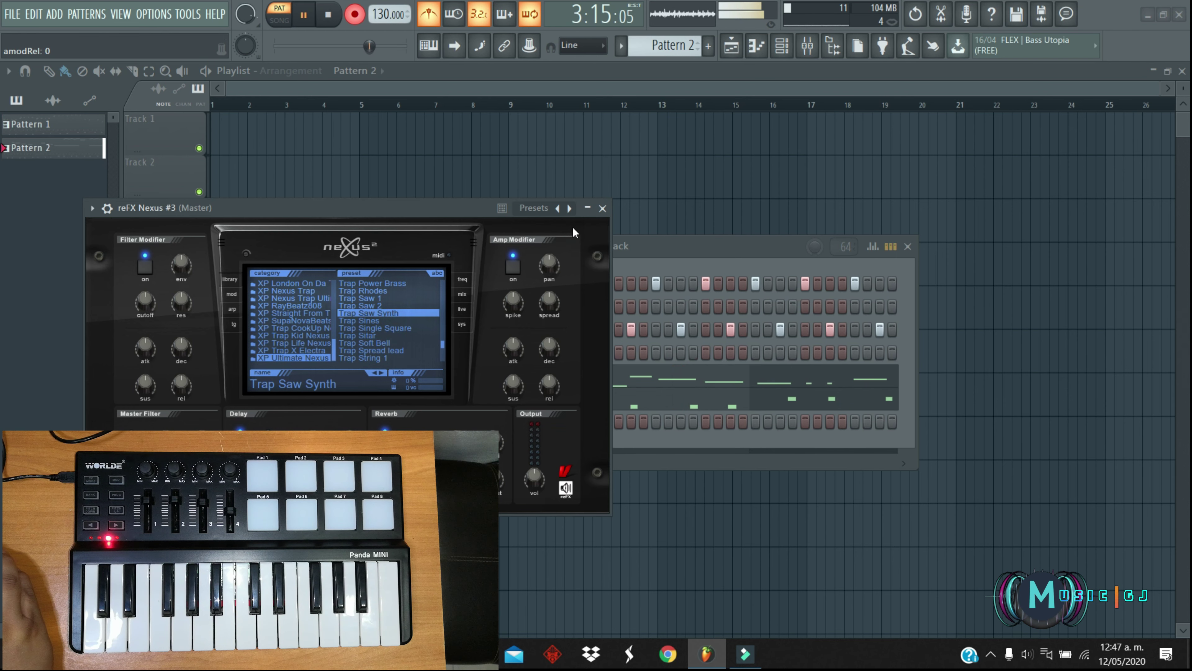
left_click(603, 208)
- Turn off the metronome and copy all melody notes from the first reFX Nexus channel's piano roll
right_click(472, 381)
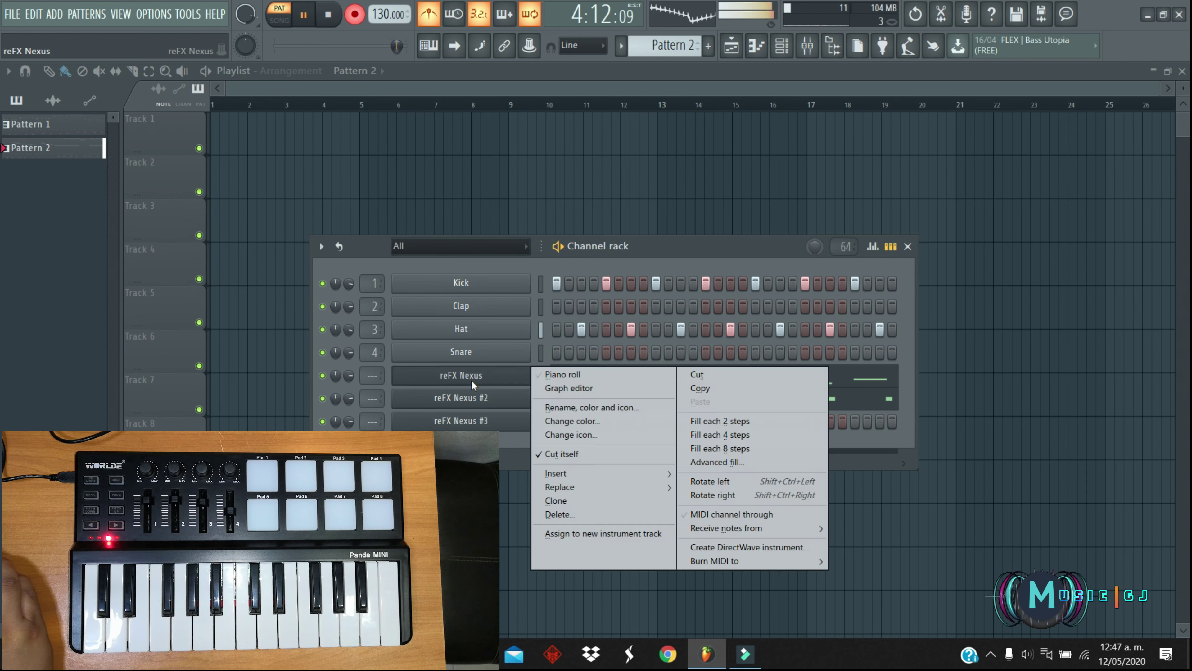
left_click(550, 380)
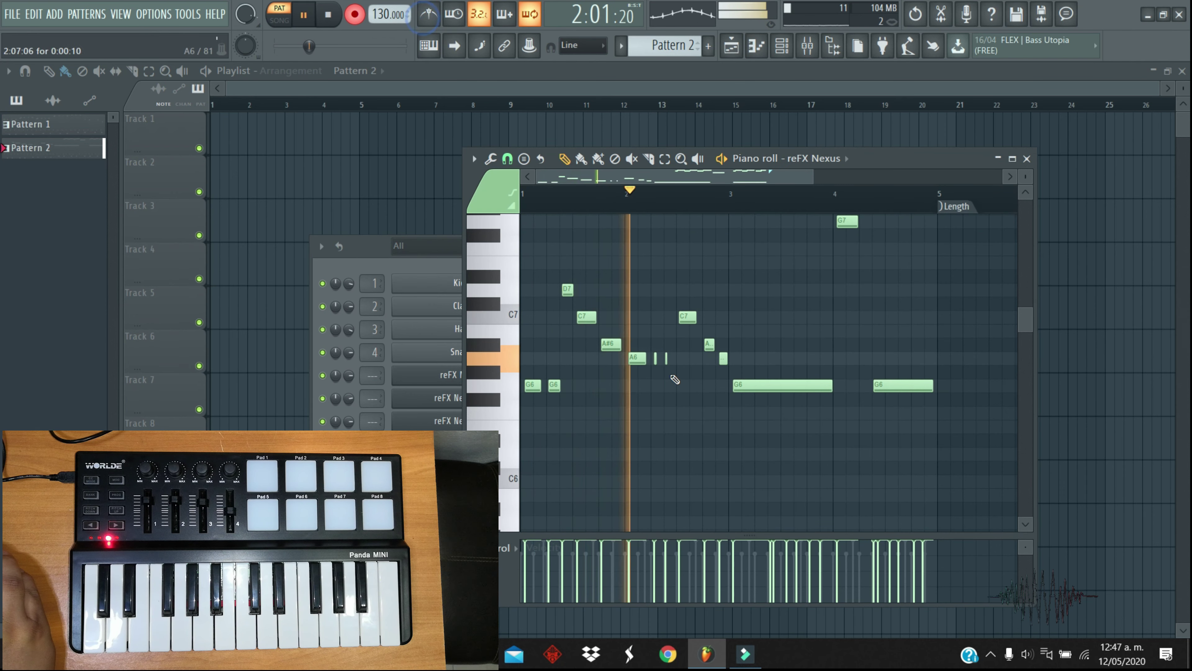
scroll(673, 391, "down", 4)
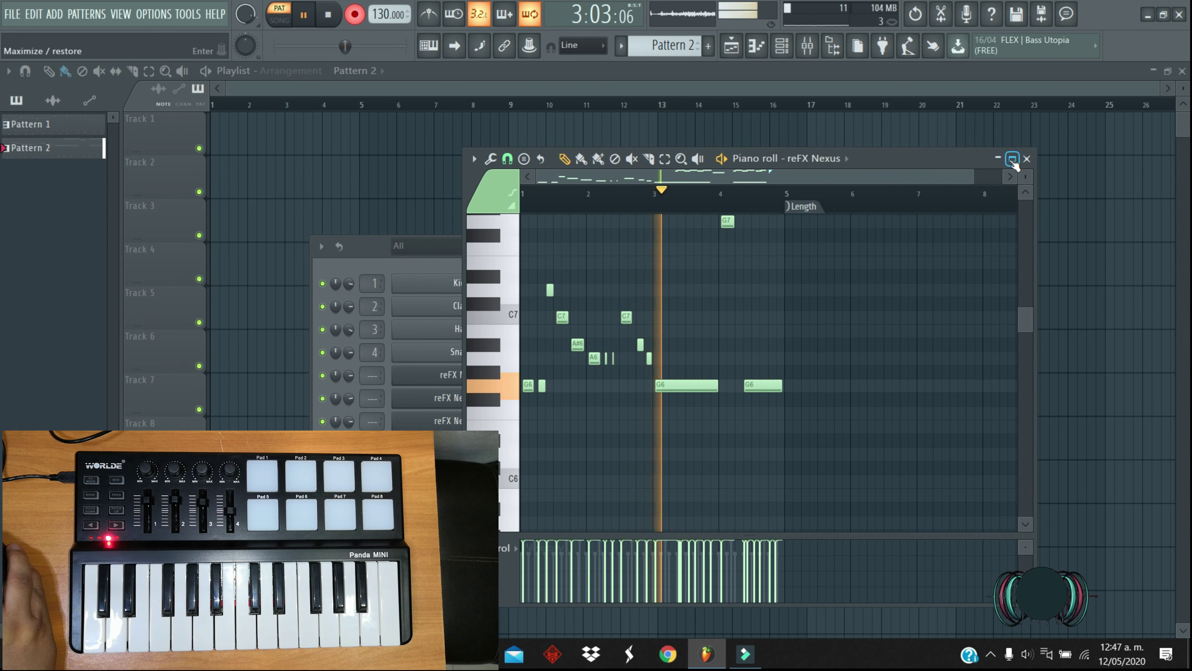
left_click(1013, 159)
left_click_drag(712, 411, 59, 155)
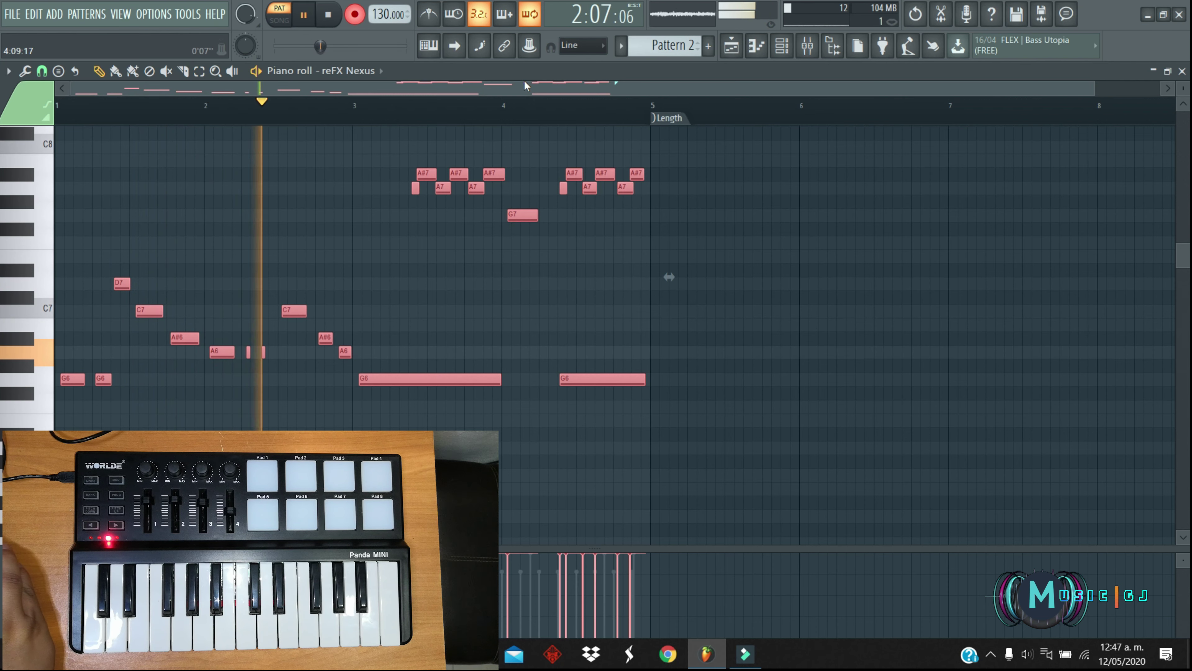
left_click(1183, 71)
- Paste the copied melody notes into the reFX Nexus #3 piano roll
right_click(488, 421)
left_click(549, 422)
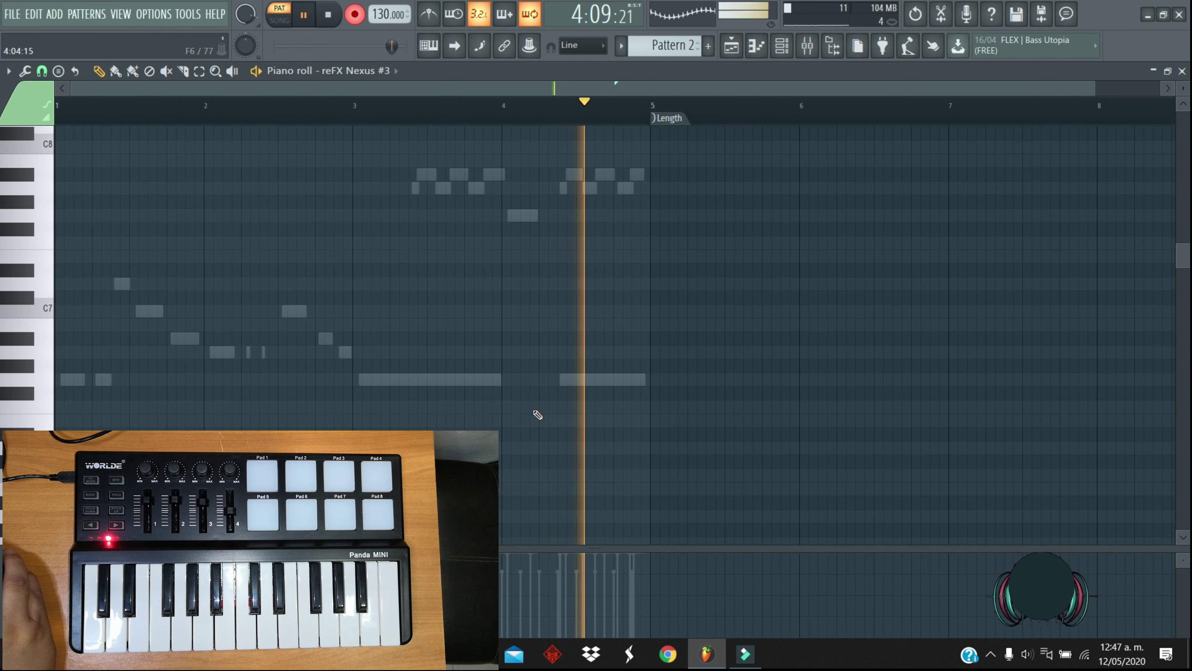
key("ctrl+d")
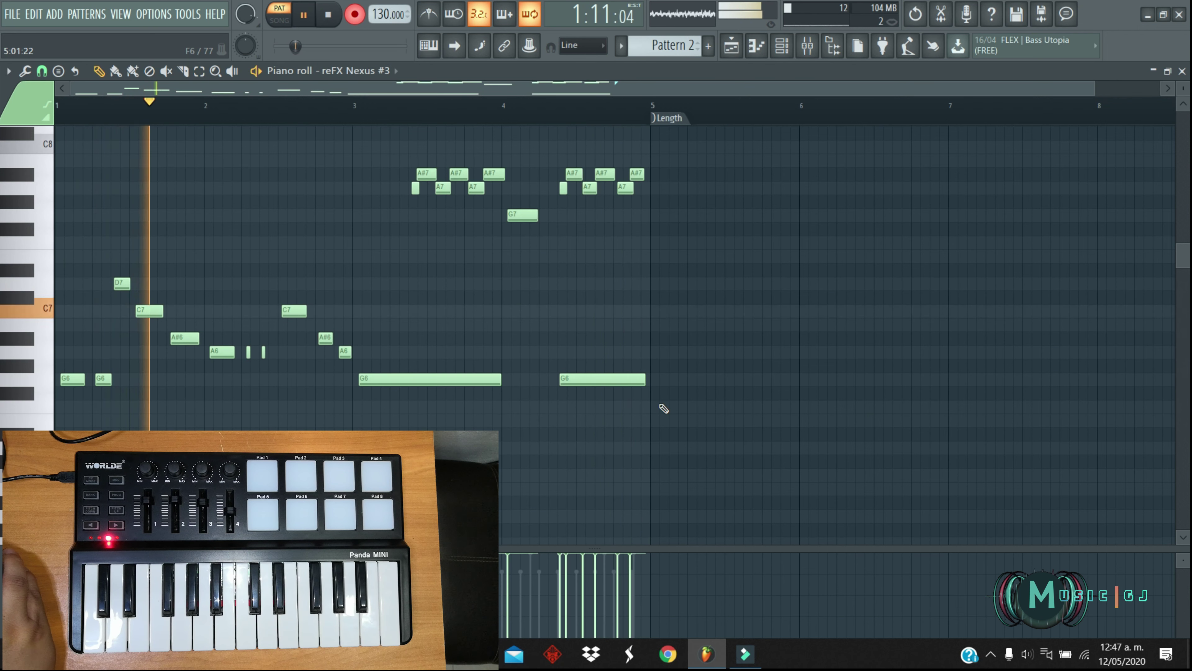
- Shorten the long G6 note in bar 3 to about 3 steps, delete the bar 4 G6 note, and close the reFX Nexus #3 piano roll
left_click_drag(495, 378, 393, 381)
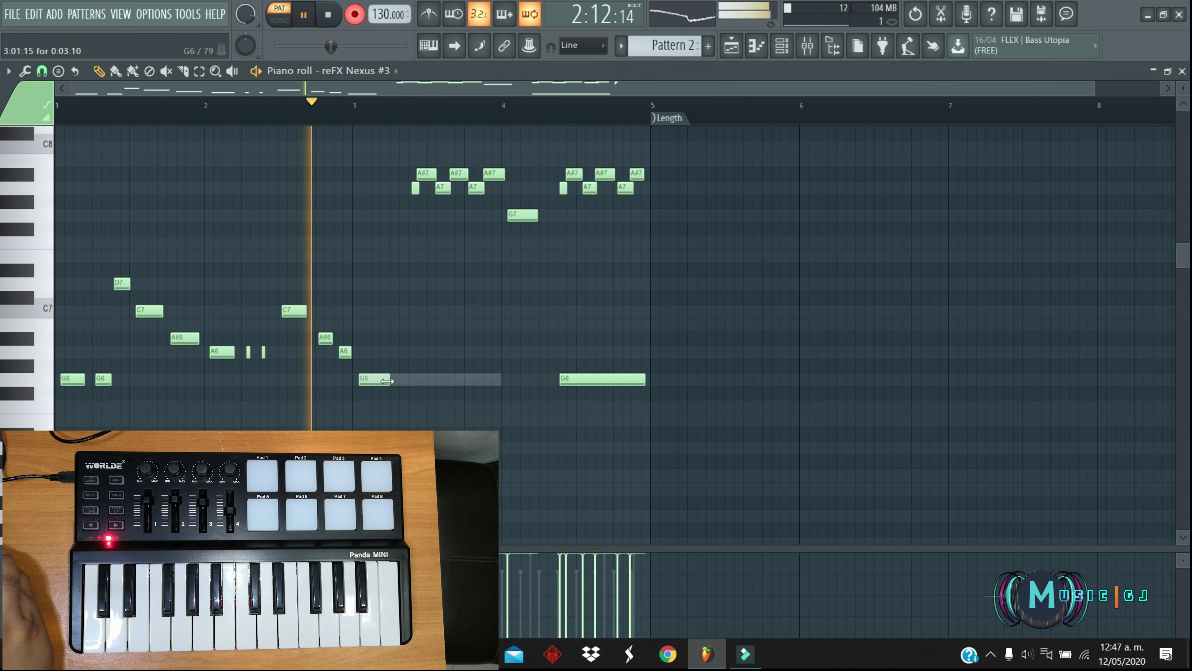
left_click_drag(639, 378, 589, 380)
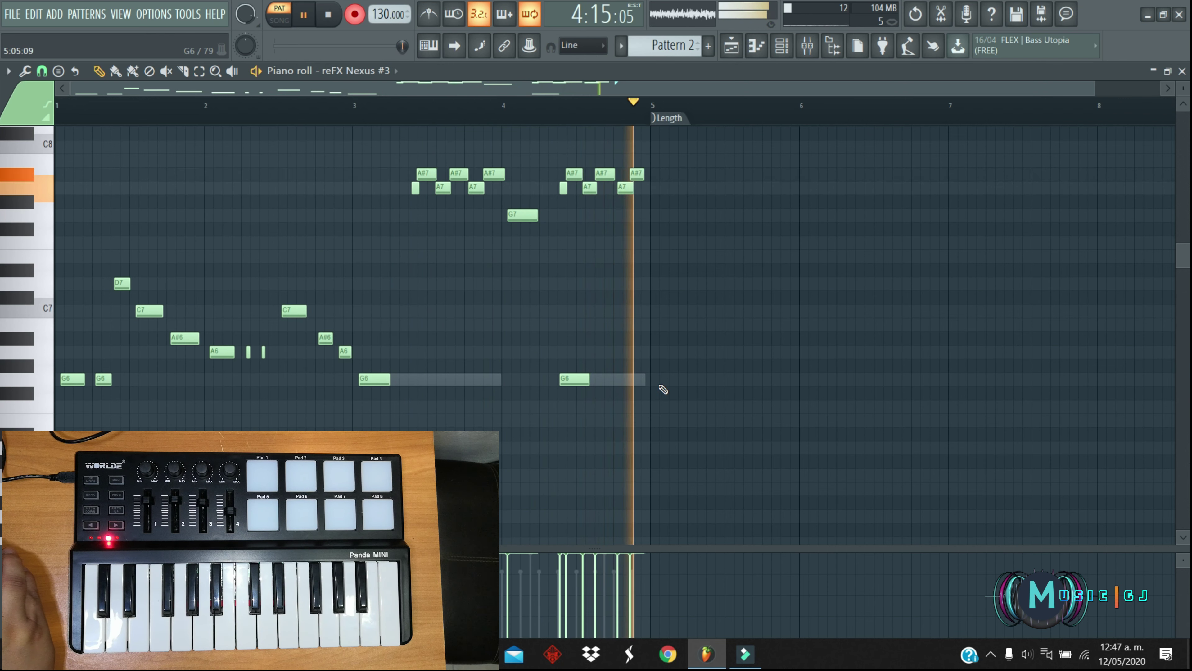
right_click(572, 379)
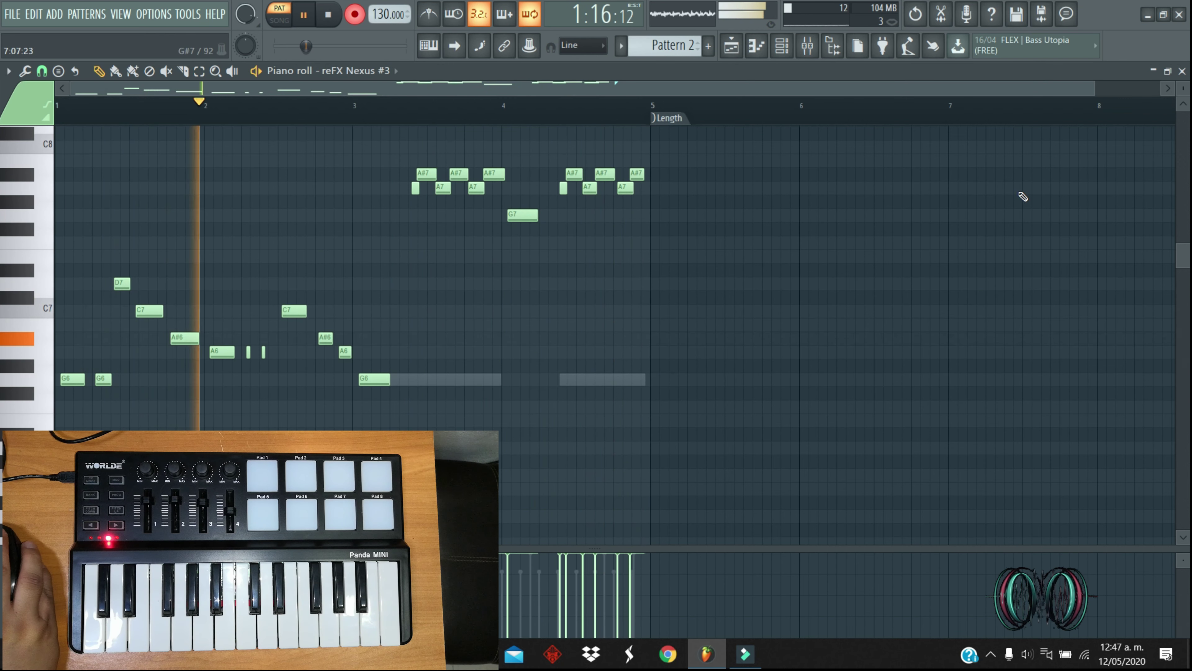
left_click(1167, 71)
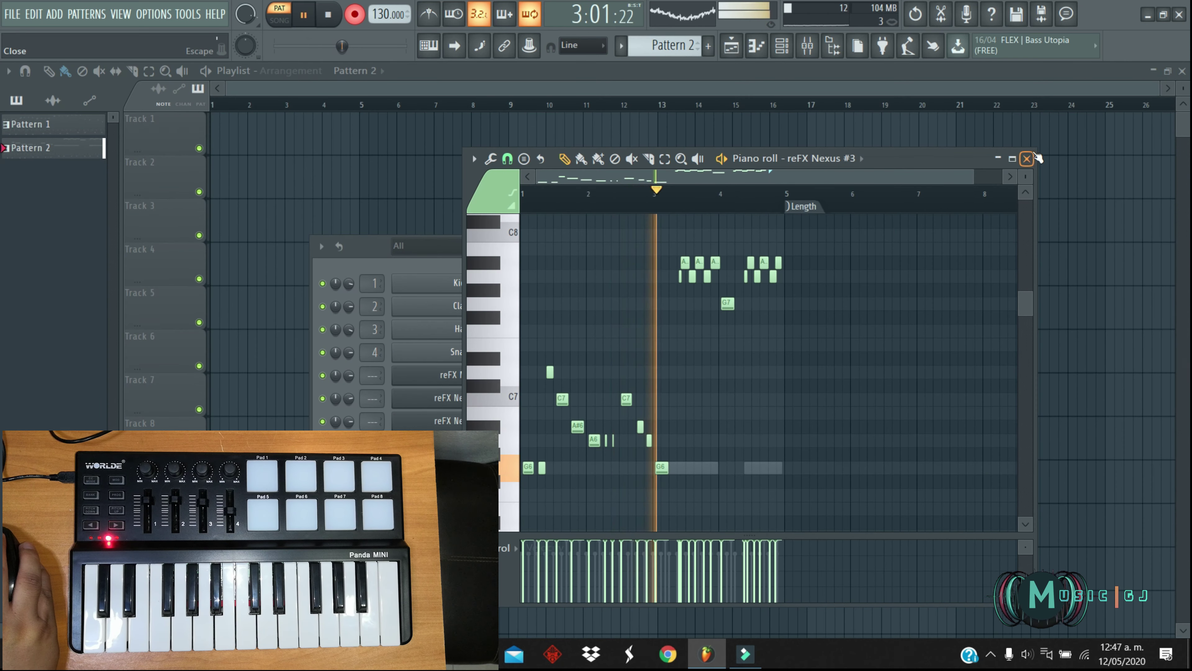
left_click(1028, 159)
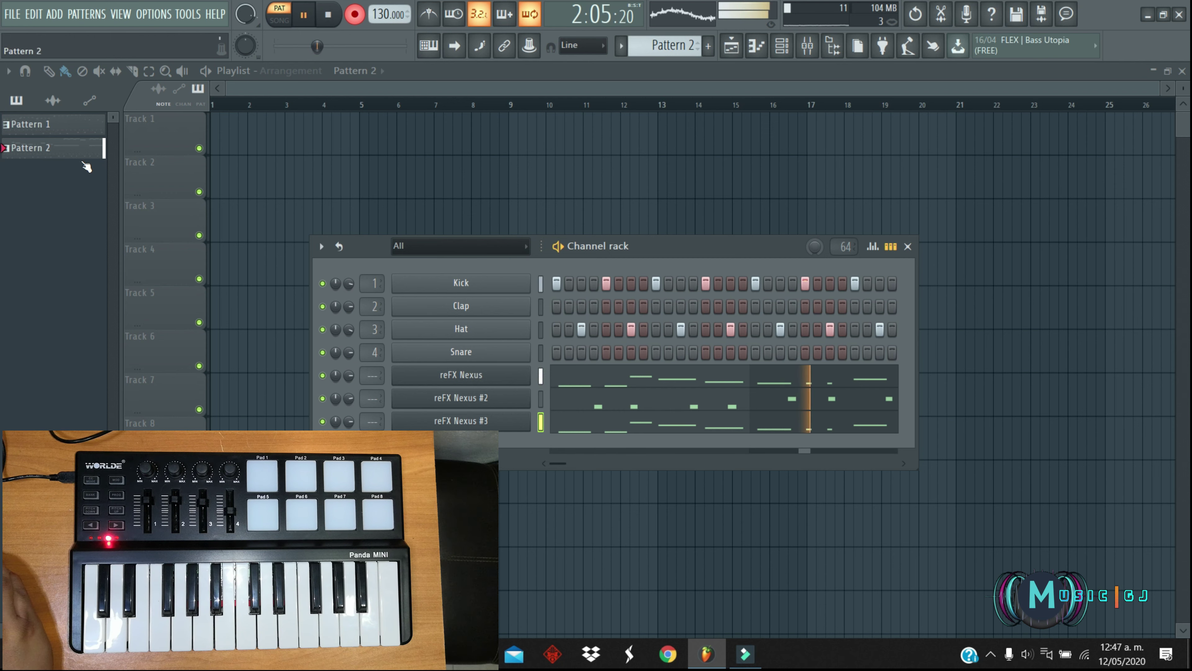
- Switch to Pattern 1 and copy all melody notes from the first reFX Nexus channel's piano roll
left_click(82, 133)
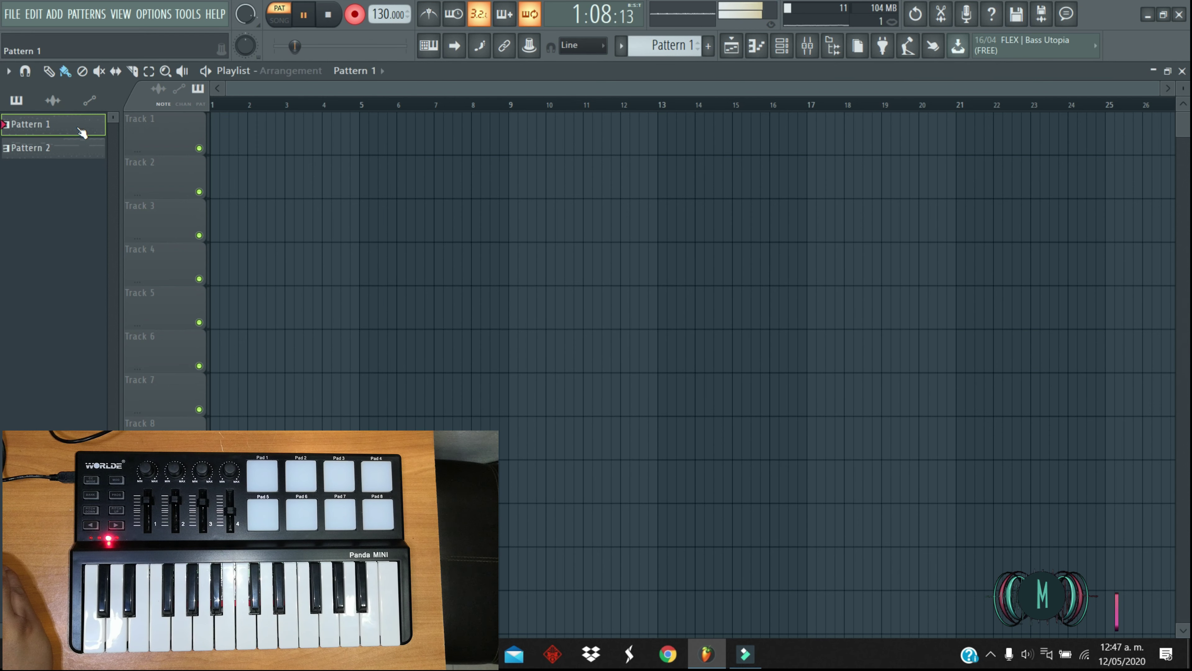
right_click(77, 128)
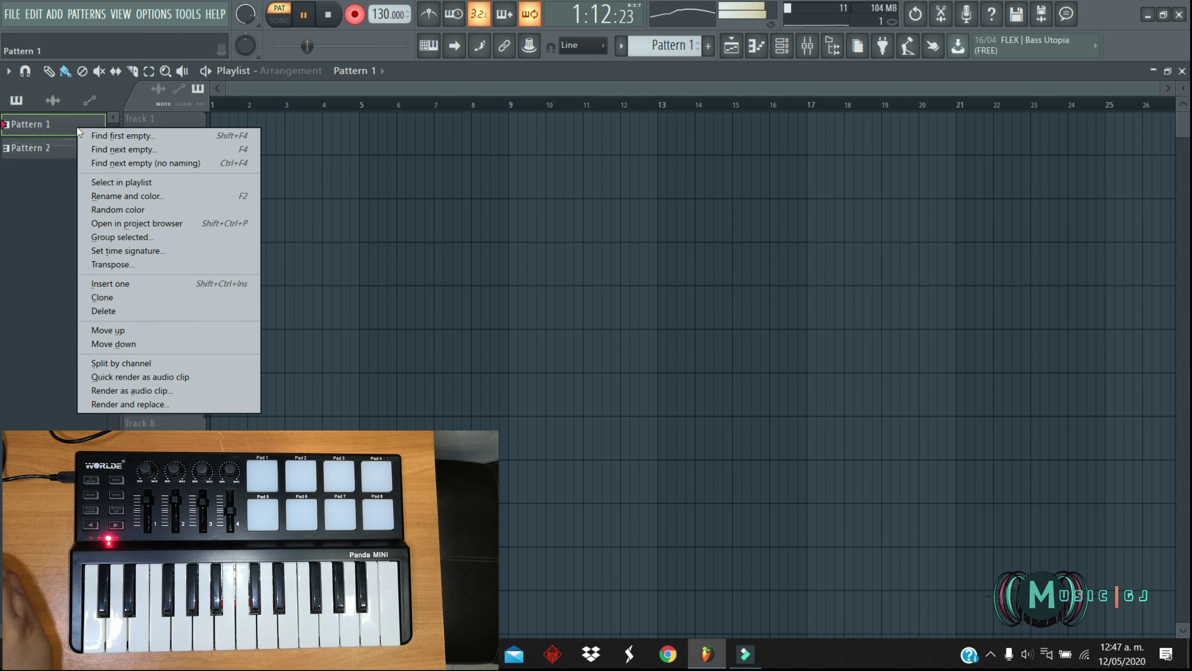
left_click(790, 49)
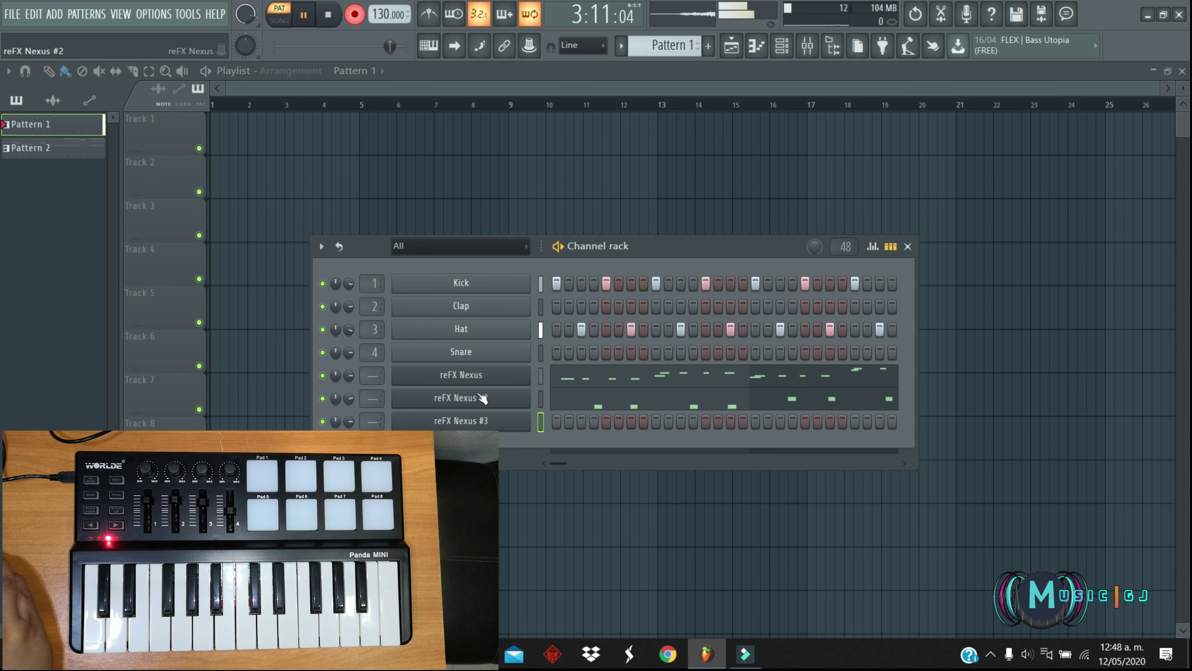
right_click(487, 379)
left_click(523, 374)
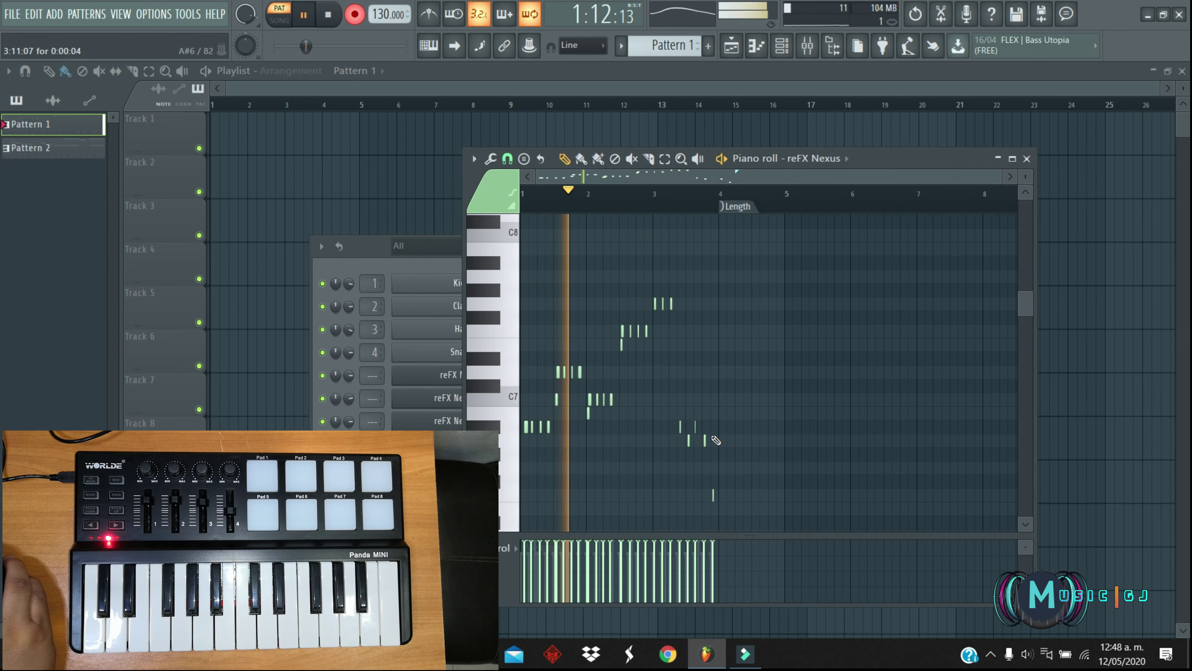
left_click_drag(766, 515, 526, 269)
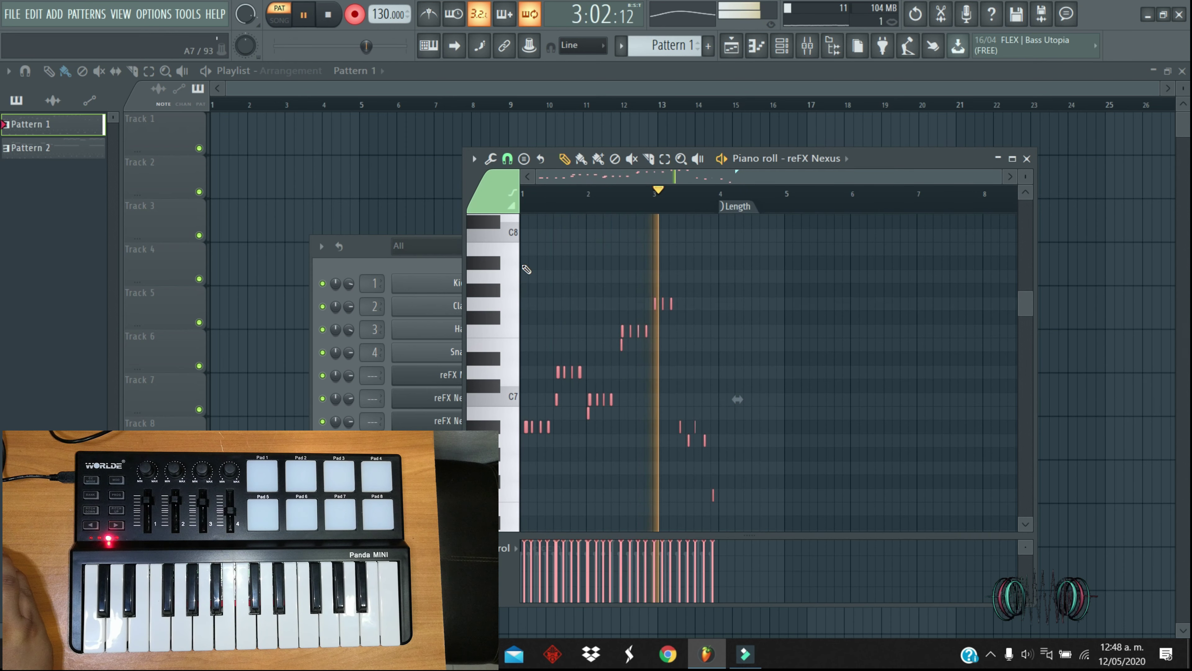
- Paste the copied melody into Pattern 1's reFX Nexus #3 piano roll and close it
left_click(1026, 158)
right_click(486, 419)
left_click(554, 418)
key("ctrl+v")
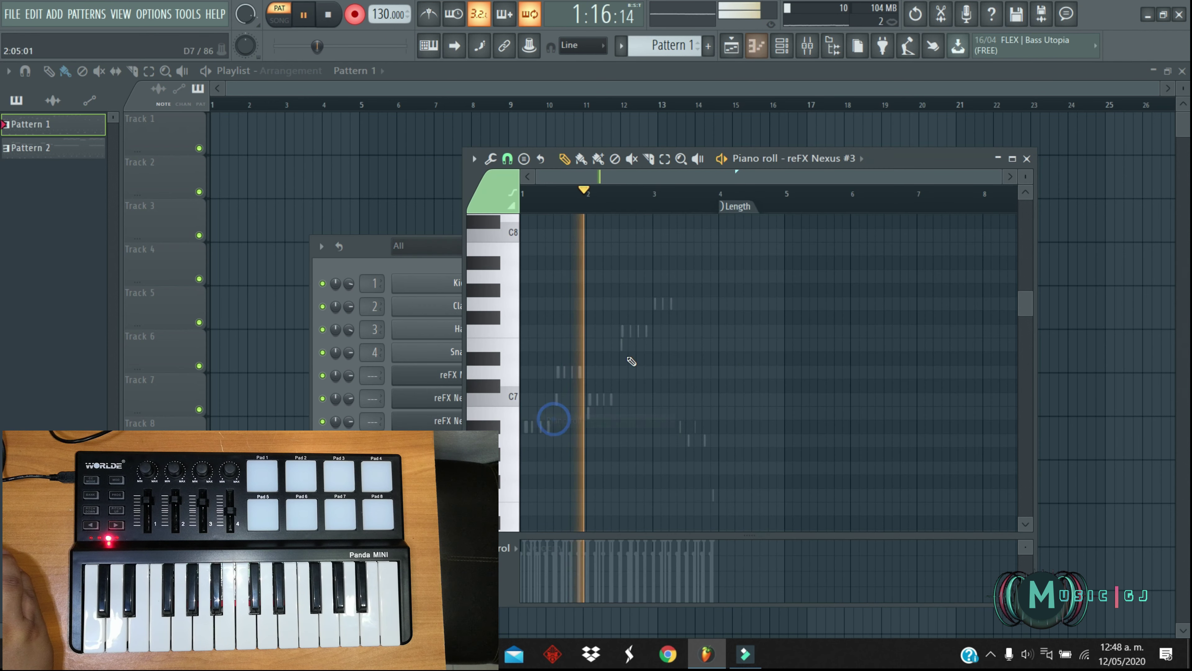
left_click(807, 341)
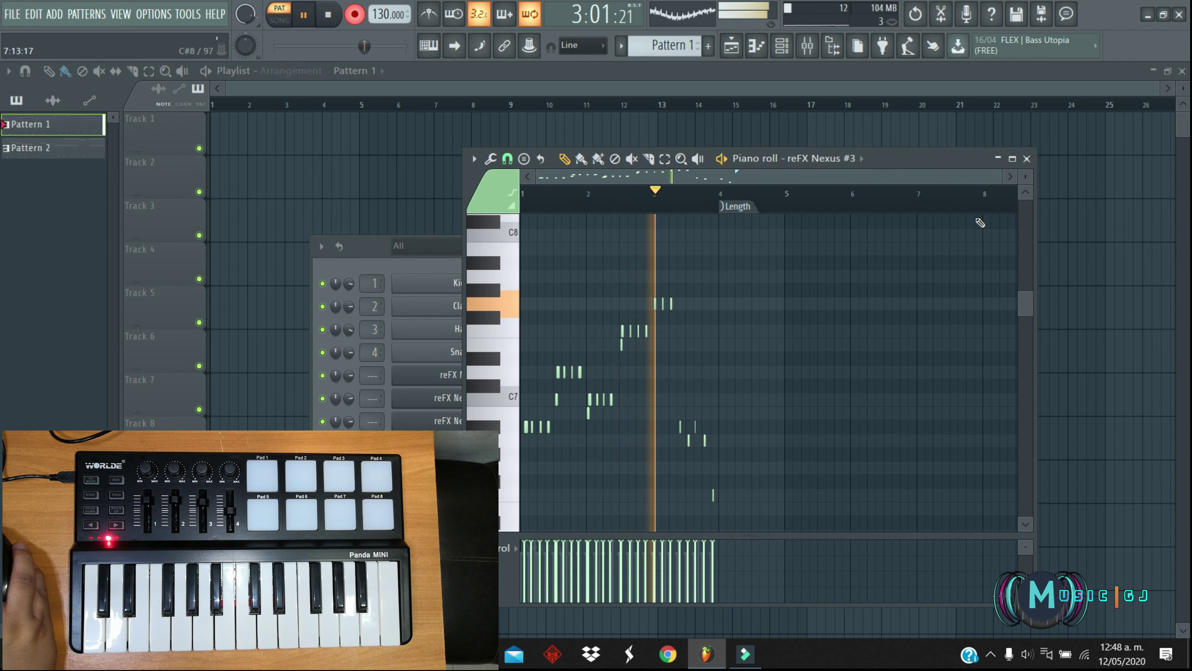
left_click(1026, 159)
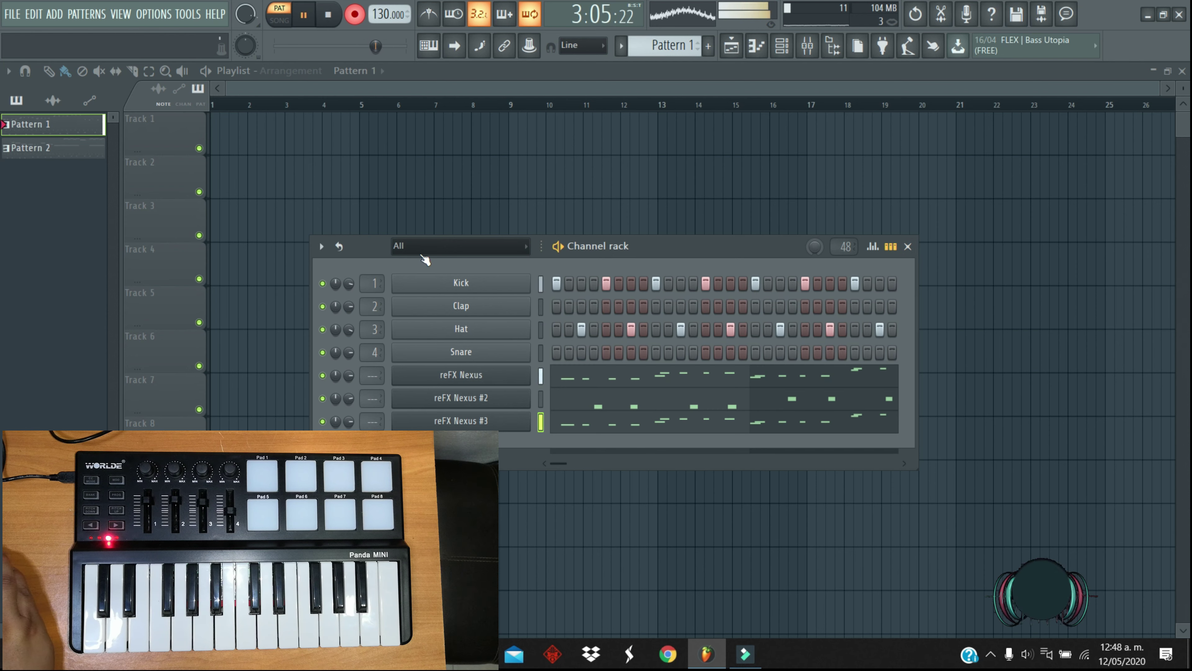
- Place Pattern 1 at bar 1 on Track 1 and Pattern 2 at bars 4 and 8 on Track 2, and switch playback to song mode
left_click(72, 149)
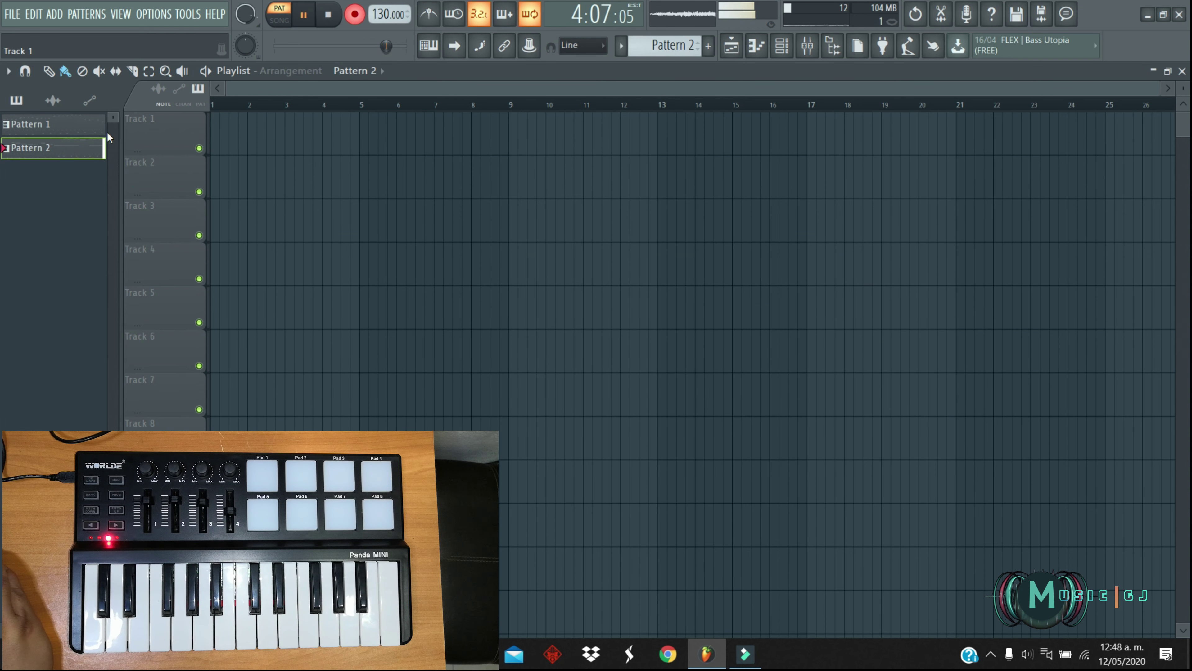
left_click(211, 132)
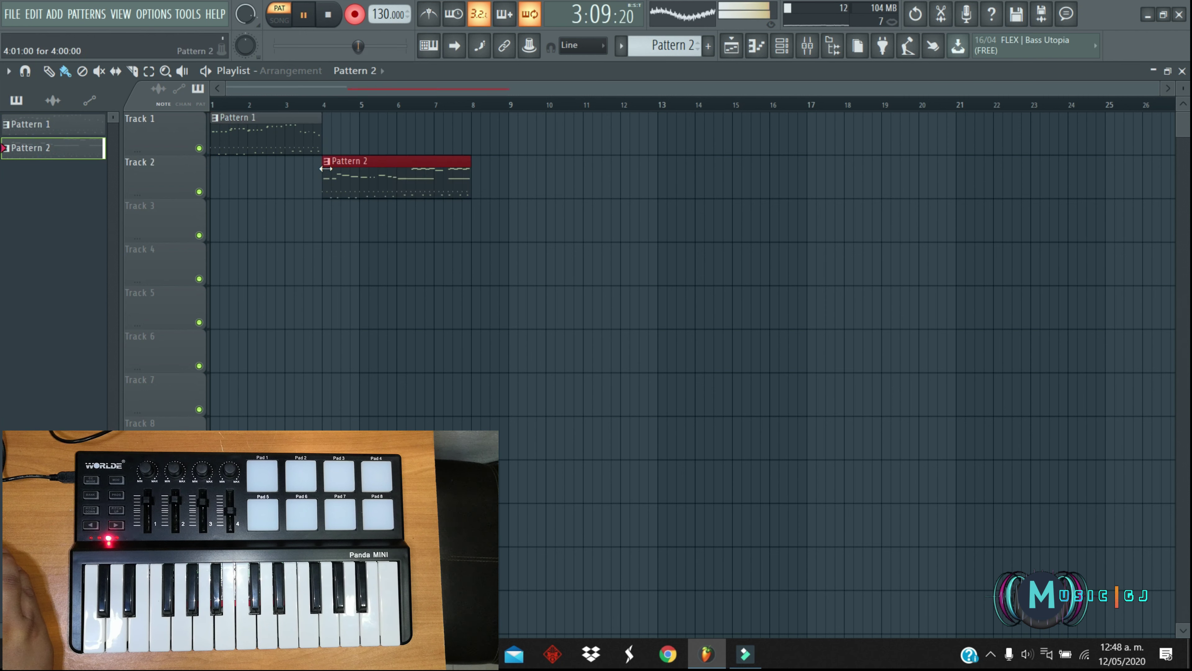
left_click(473, 178)
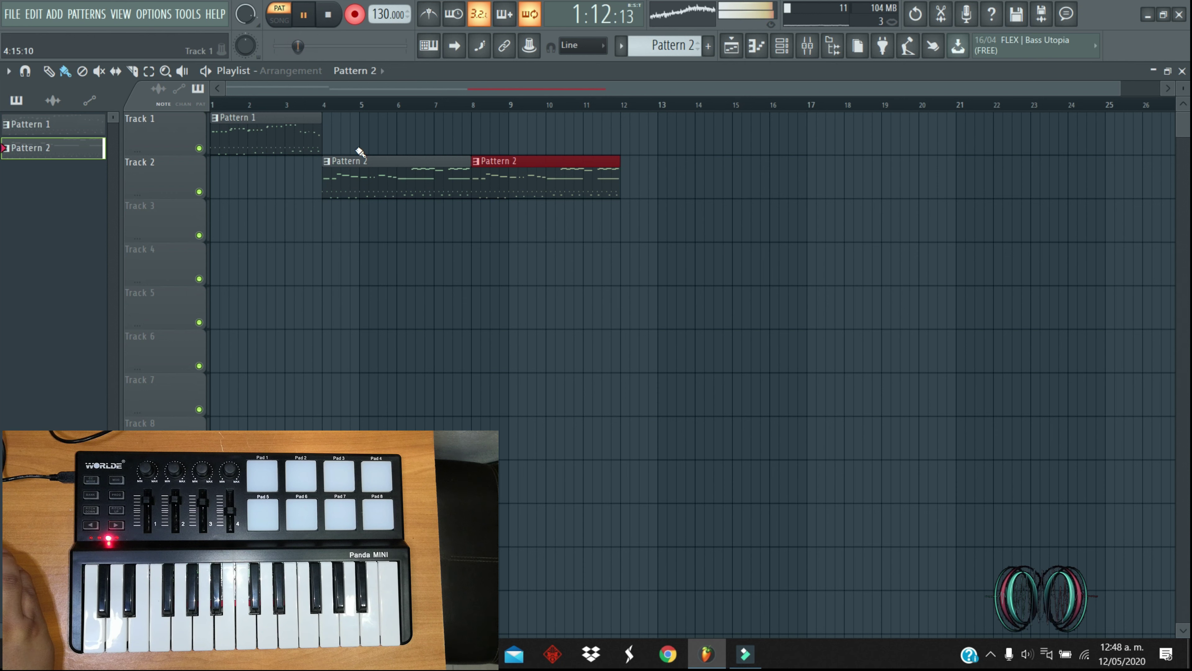
left_click(281, 20)
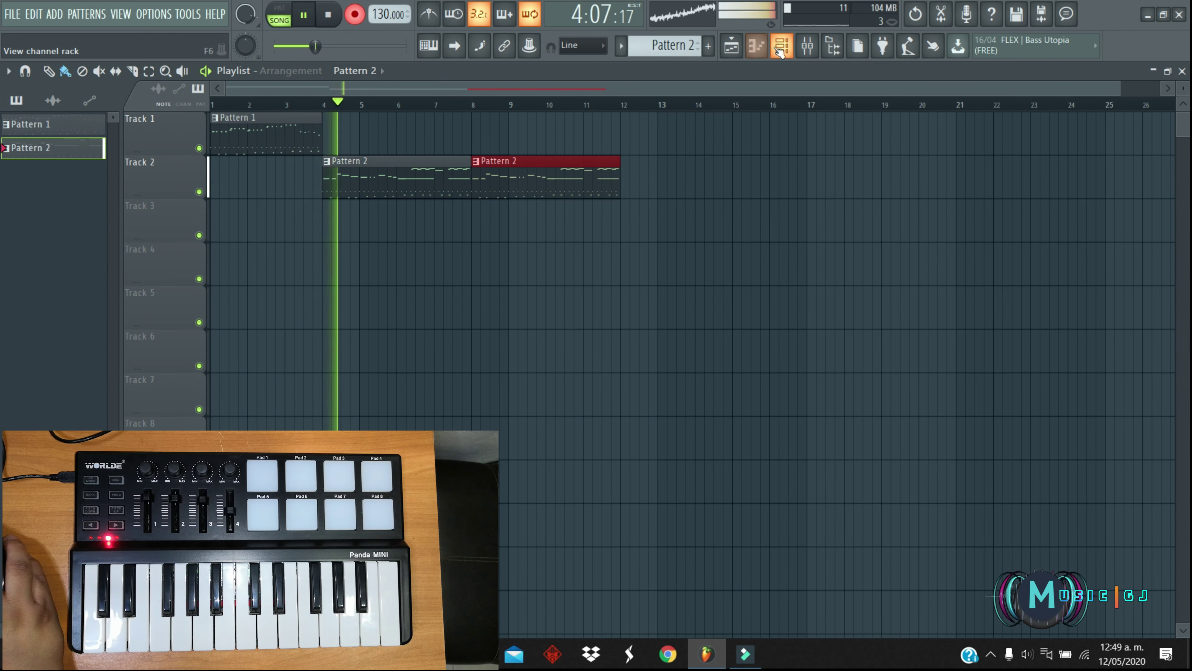
- Add an FPC drum channel to the channel rack and place its window clear of the rack's channel names
left_click(757, 45)
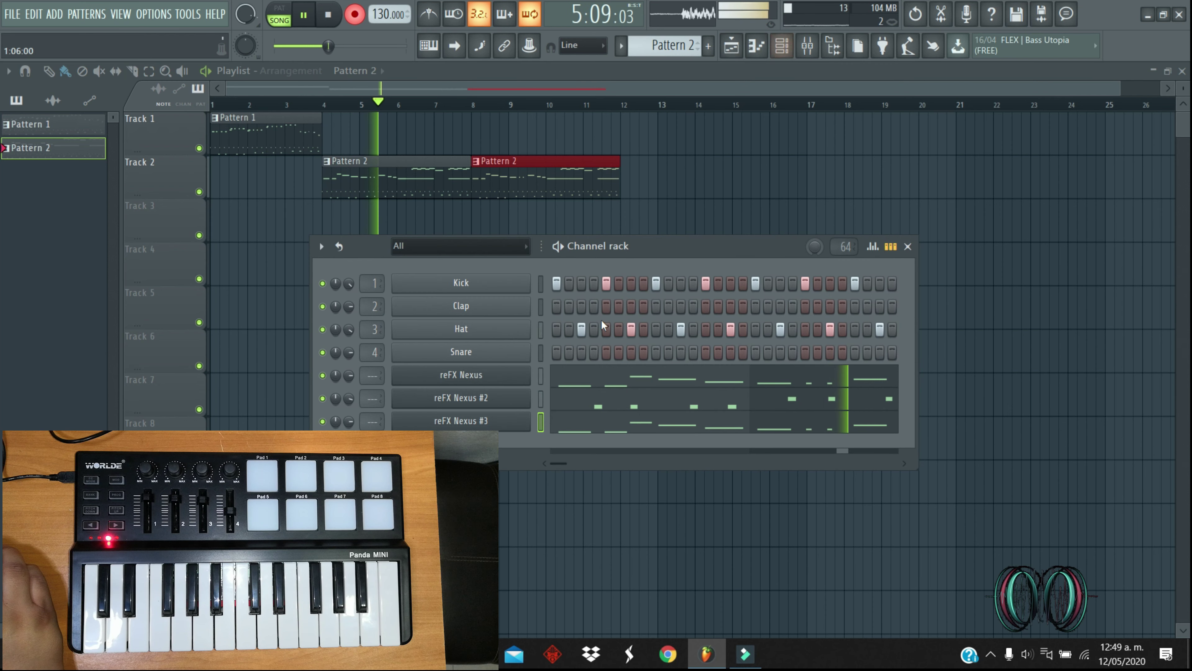
left_click(453, 441)
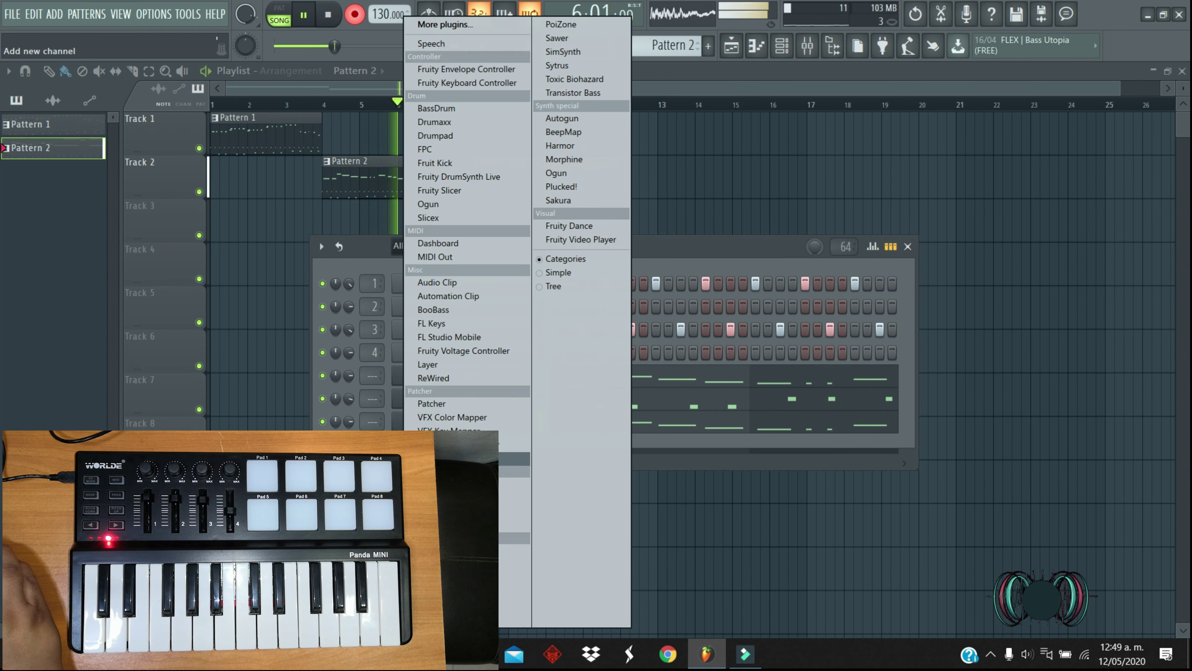
left_click(495, 147)
left_click_drag(445, 233, 1006, 134)
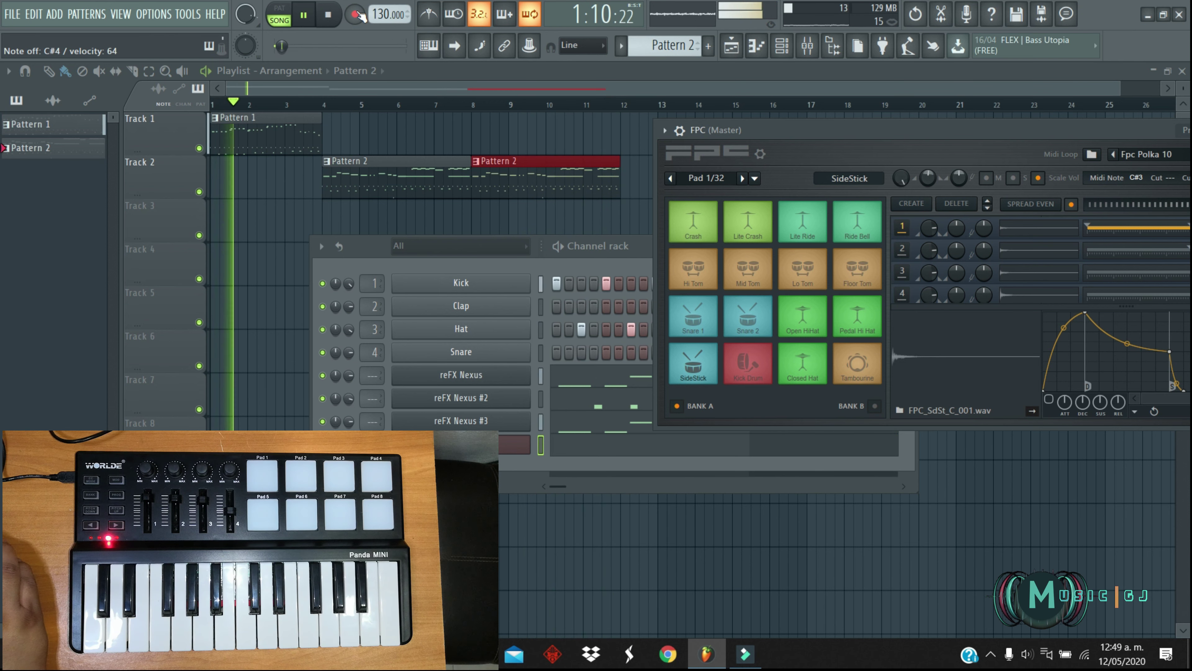
- Insert the Distructor effect in slot 1 of the mixer's Master track
left_click(807, 45)
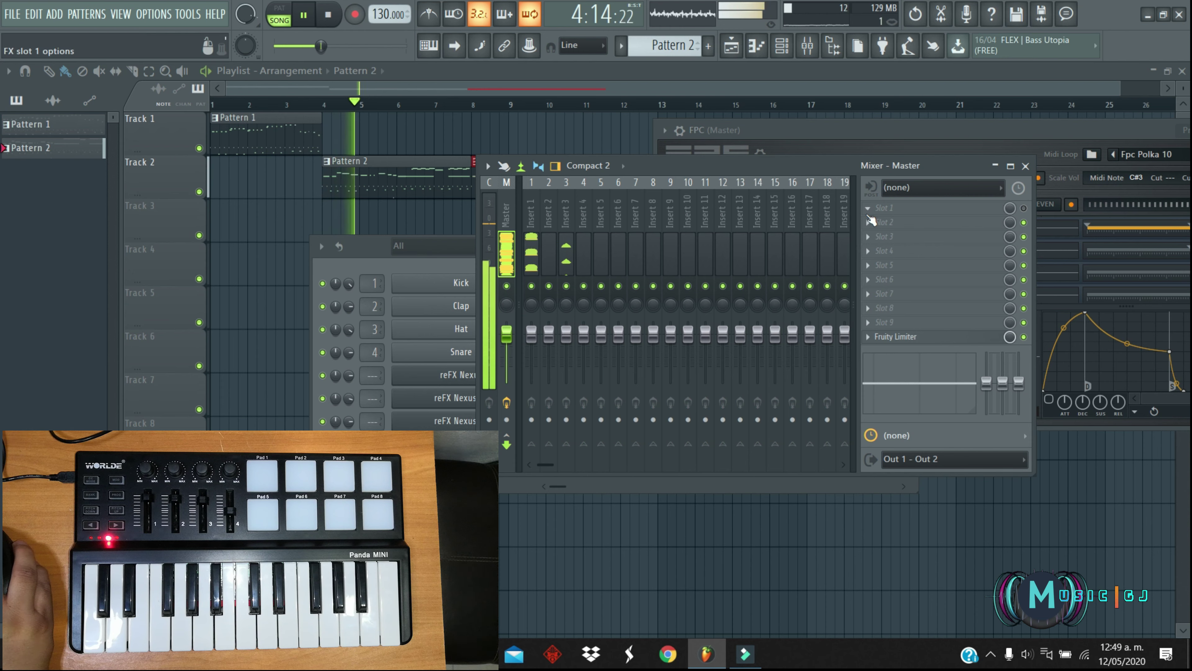
left_click(871, 209)
left_click(672, 217)
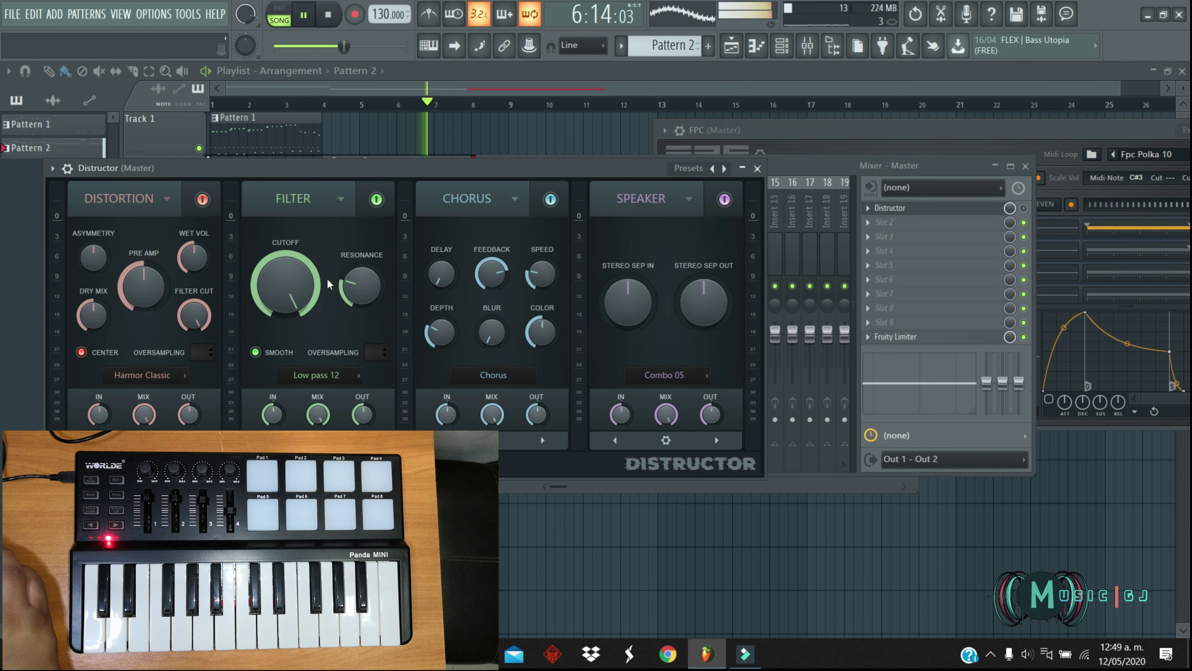
- Link Distructor's filter cutoff to a knob on the MIDI controller and toggle the effect's slot switch
right_click(304, 294)
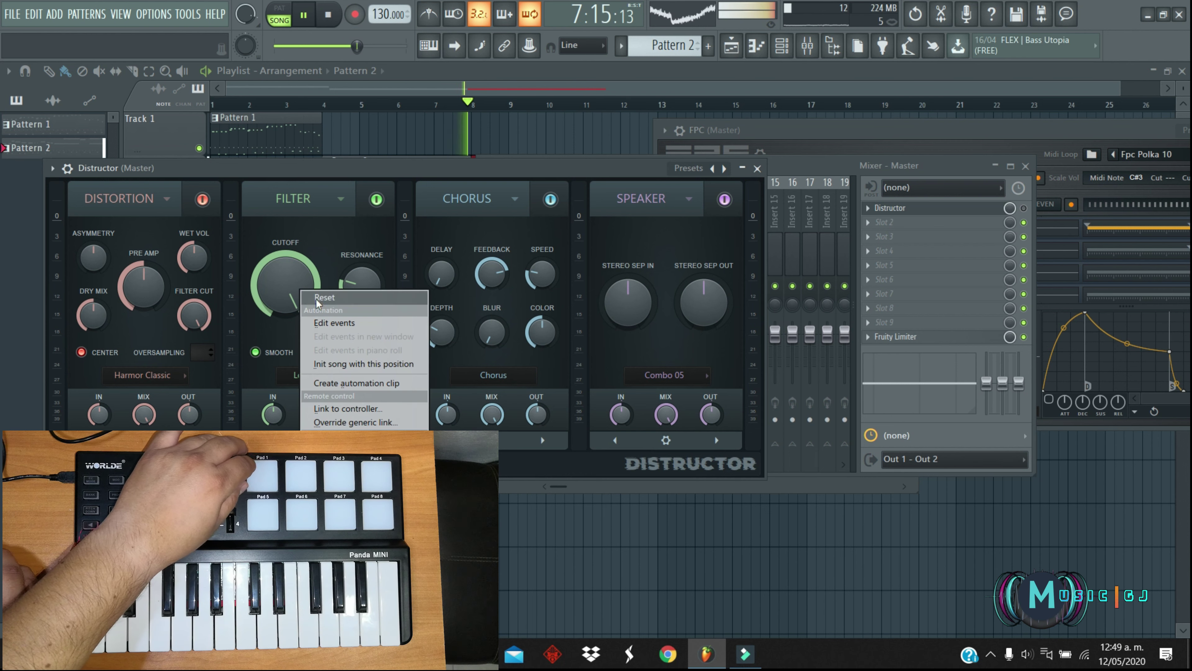
left_click(349, 409)
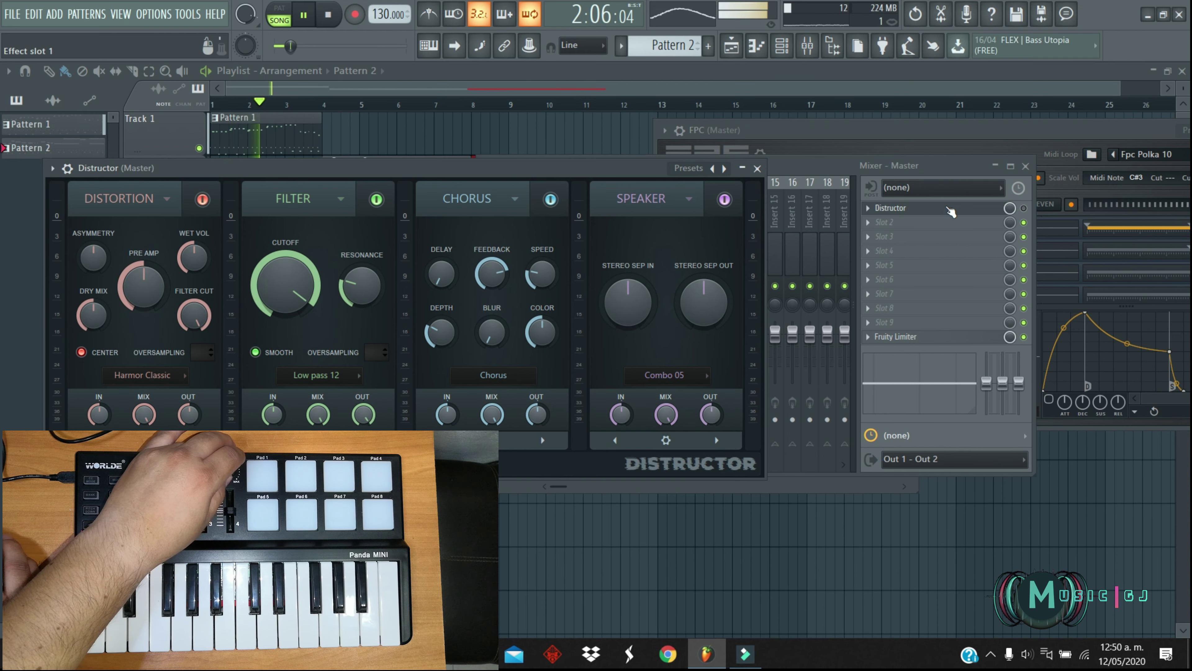
left_click(1025, 210)
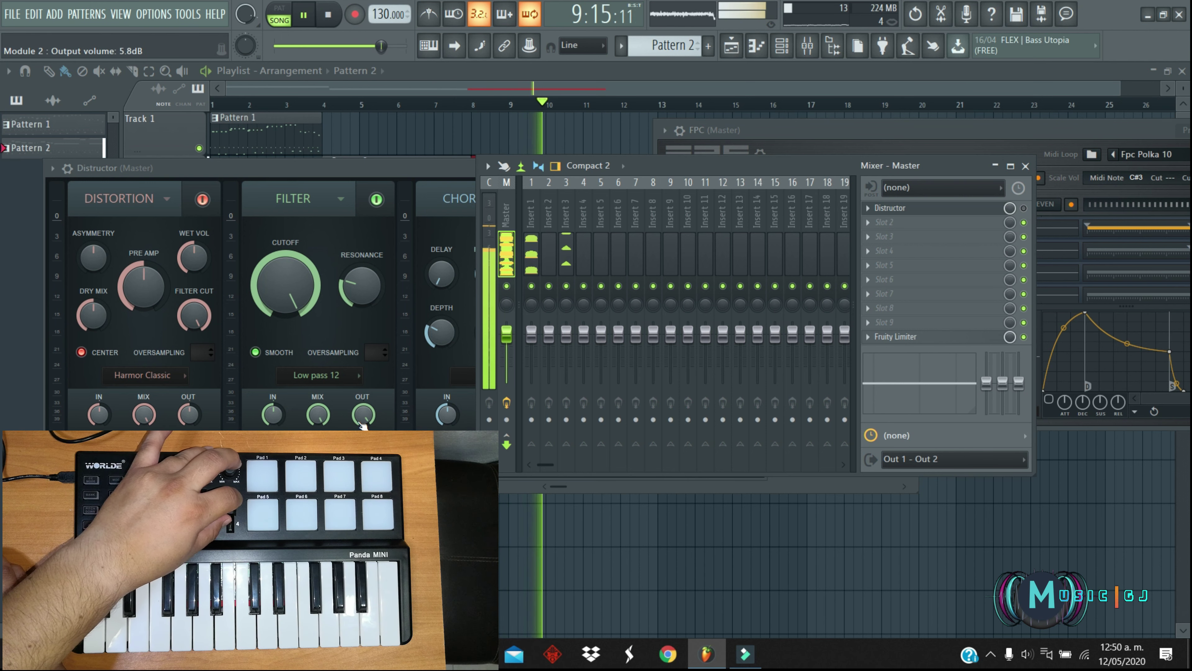
- Link the filter module's input level to a MIDI controller knob and toggle the Distructor slot again
left_click(281, 418)
right_click(284, 421)
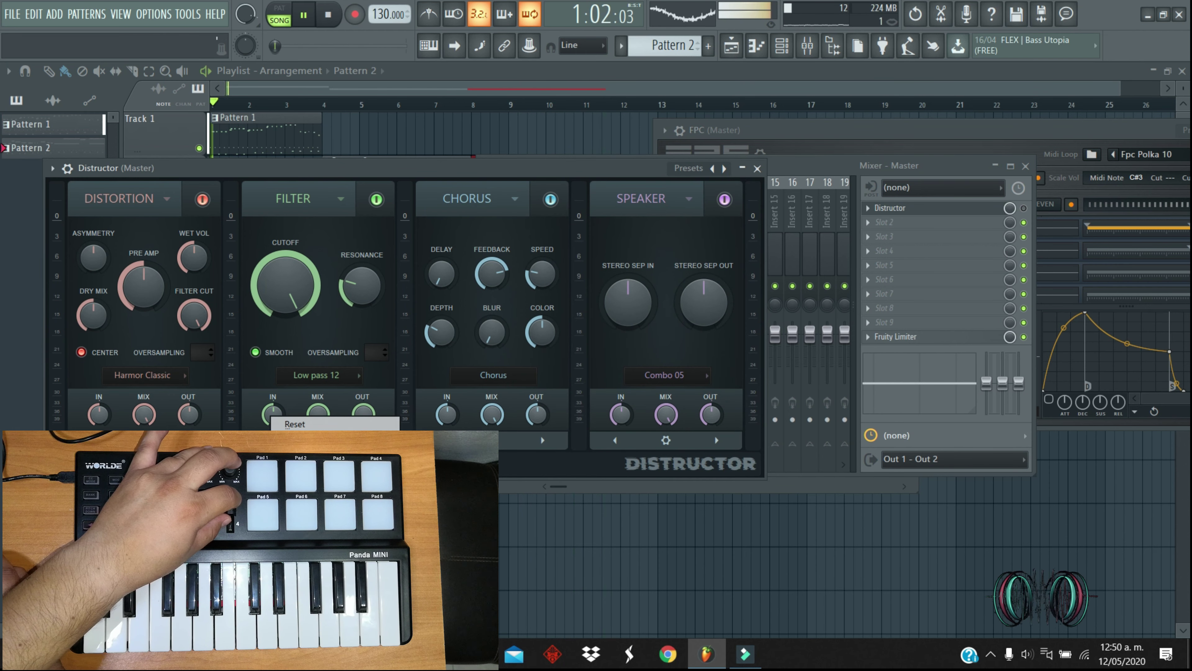
left_click(310, 498)
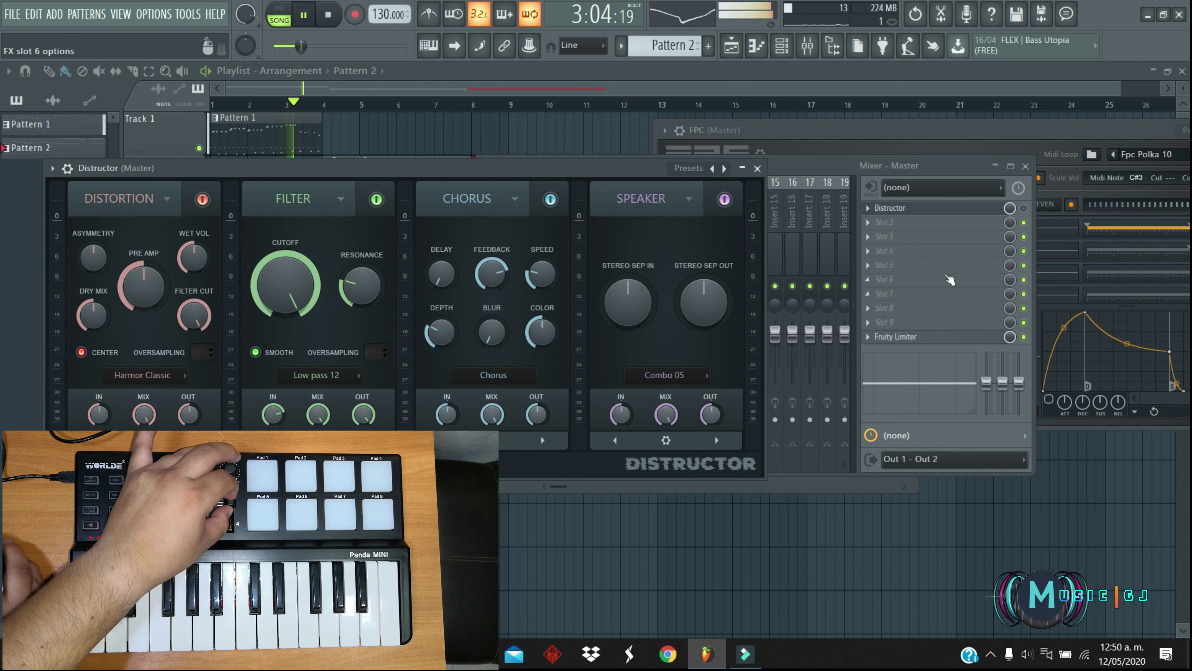
left_click(1024, 209)
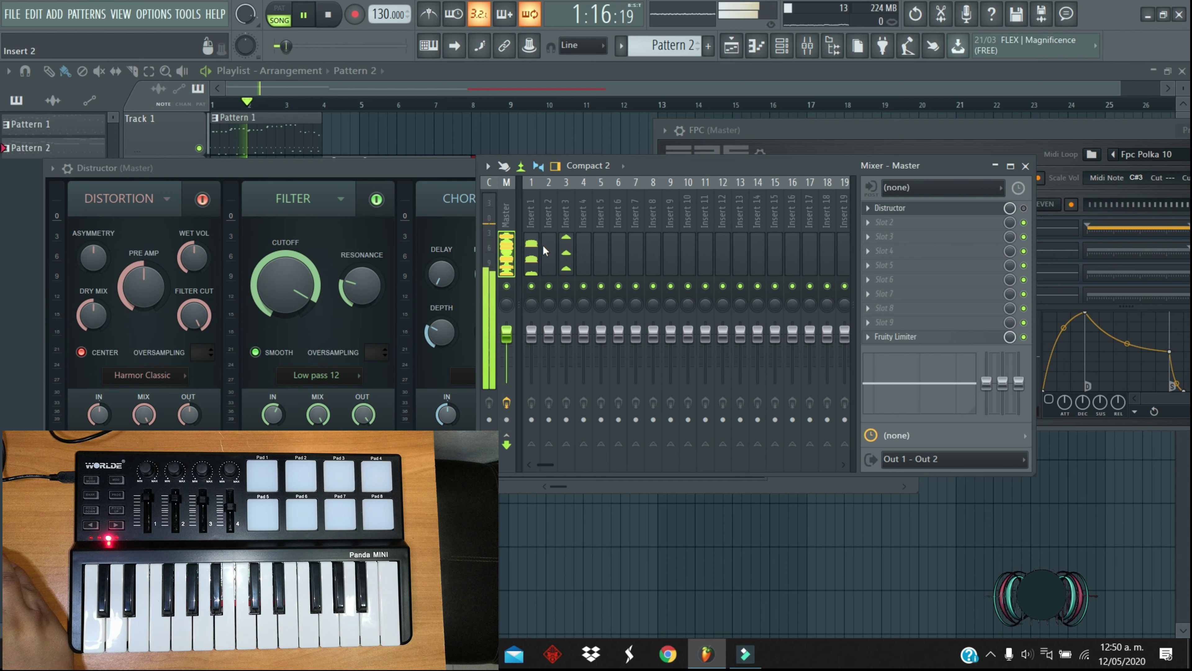
- Move the mixer clear of the Distructor controls, toggle the Master track's Distructor slot, and stop playback
left_click_drag(717, 169, 745, 407)
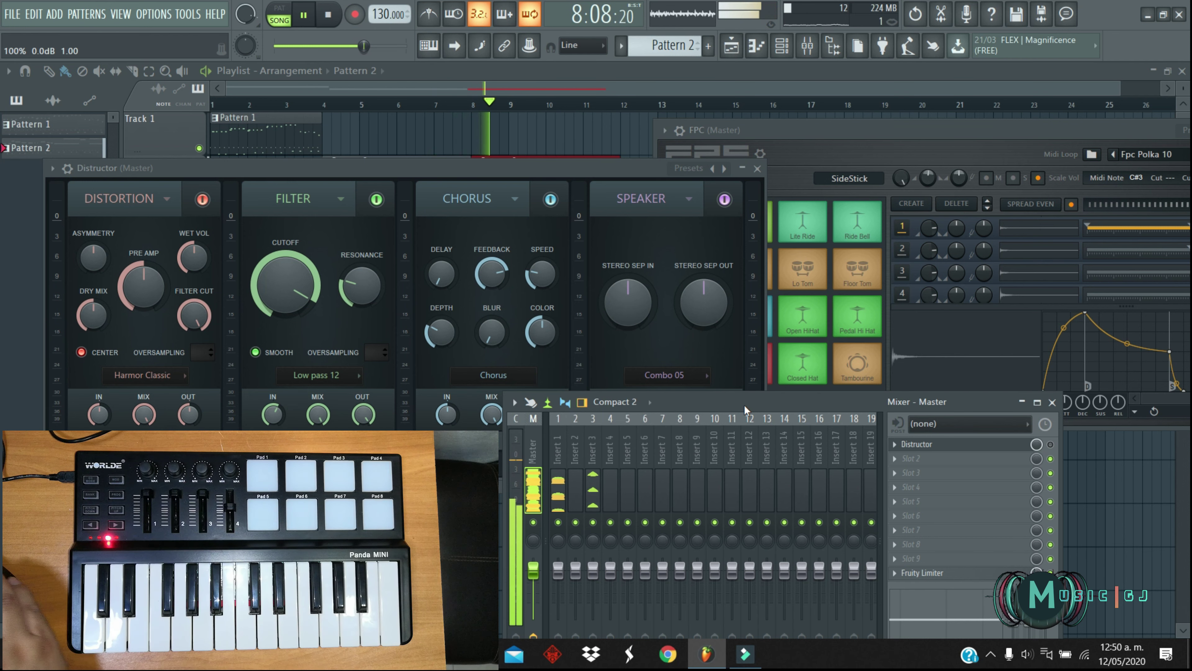
left_click(1052, 445)
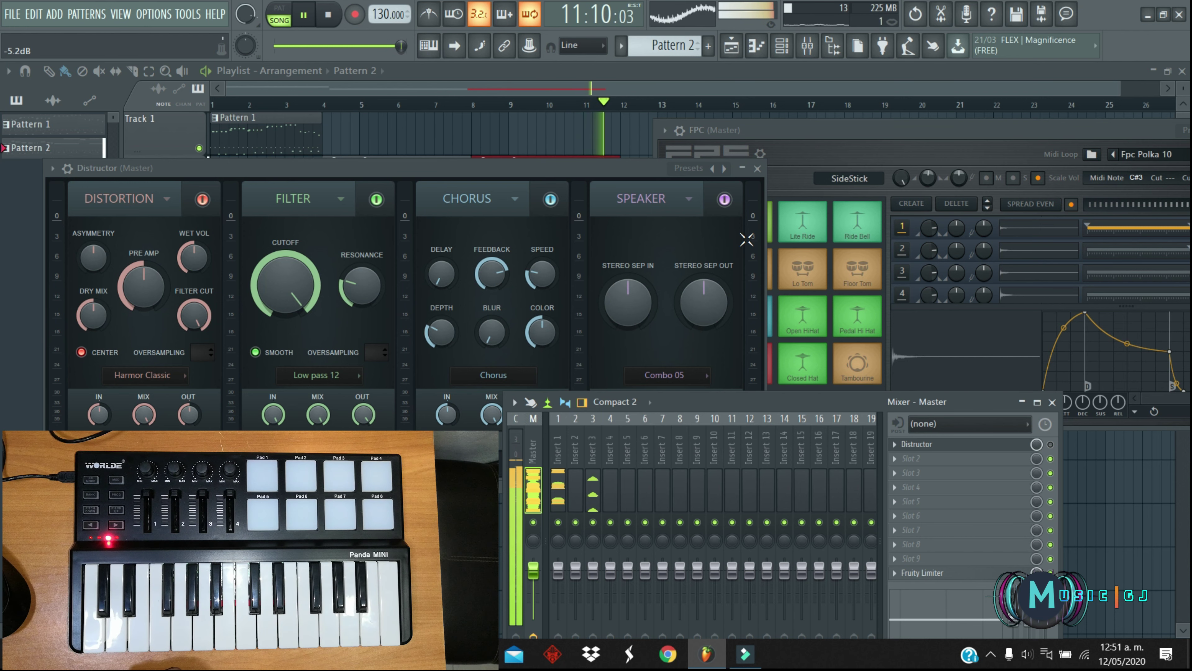
key("space")
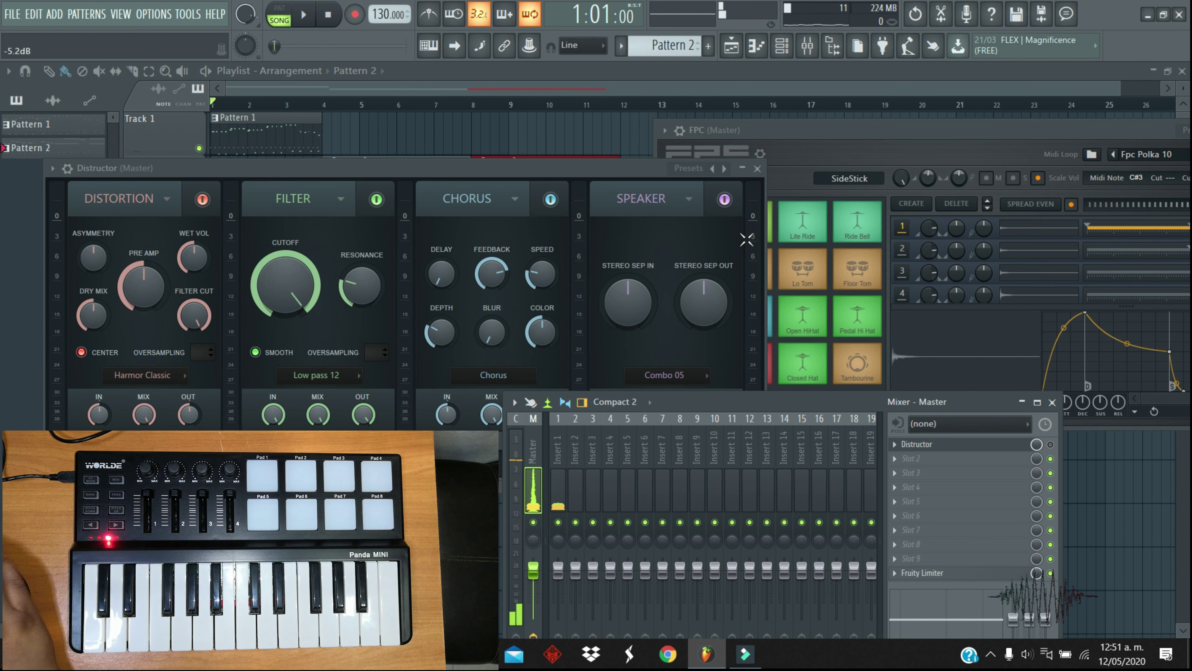